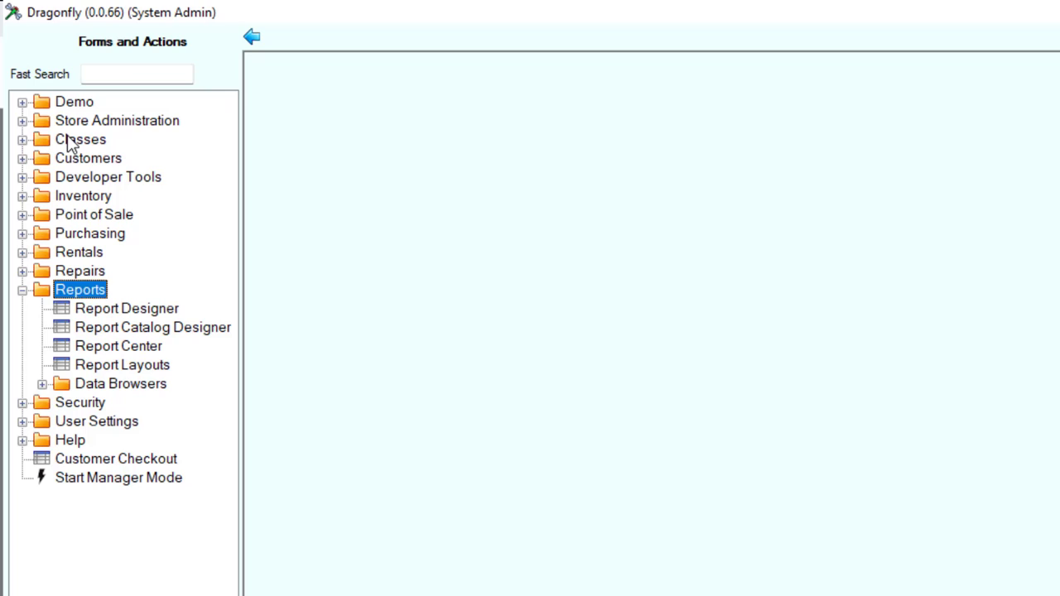
- Look through the report tools in the Reports folder and open the Report Designer
key("Down")
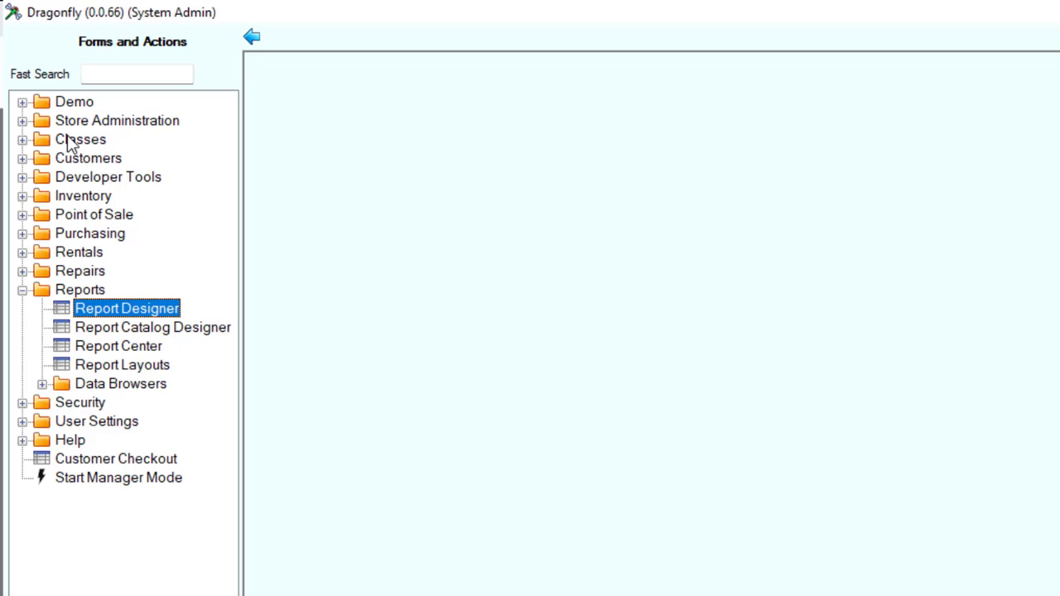
key("Down")
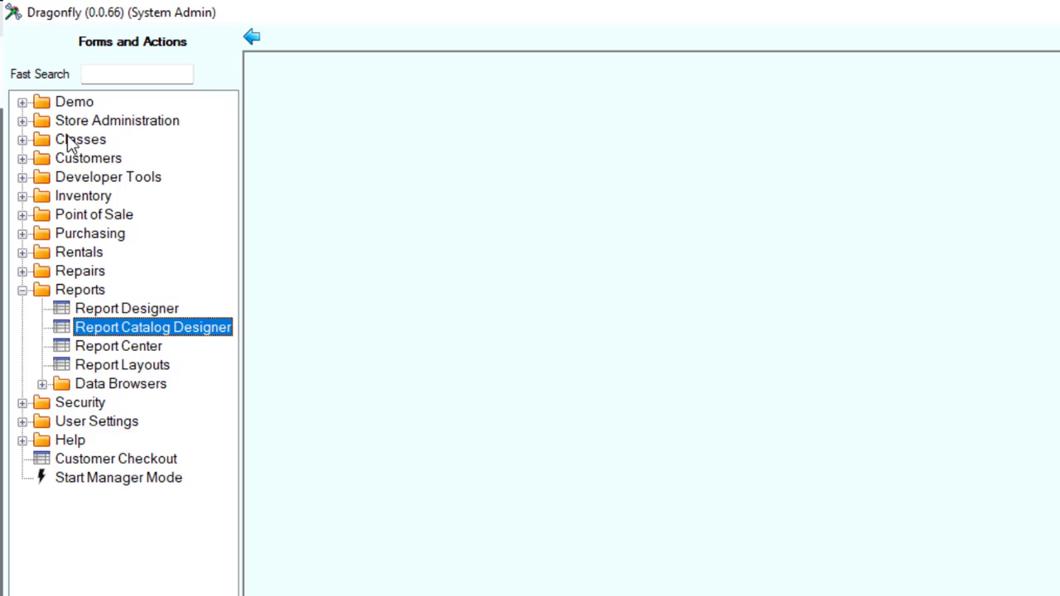
key("Down")
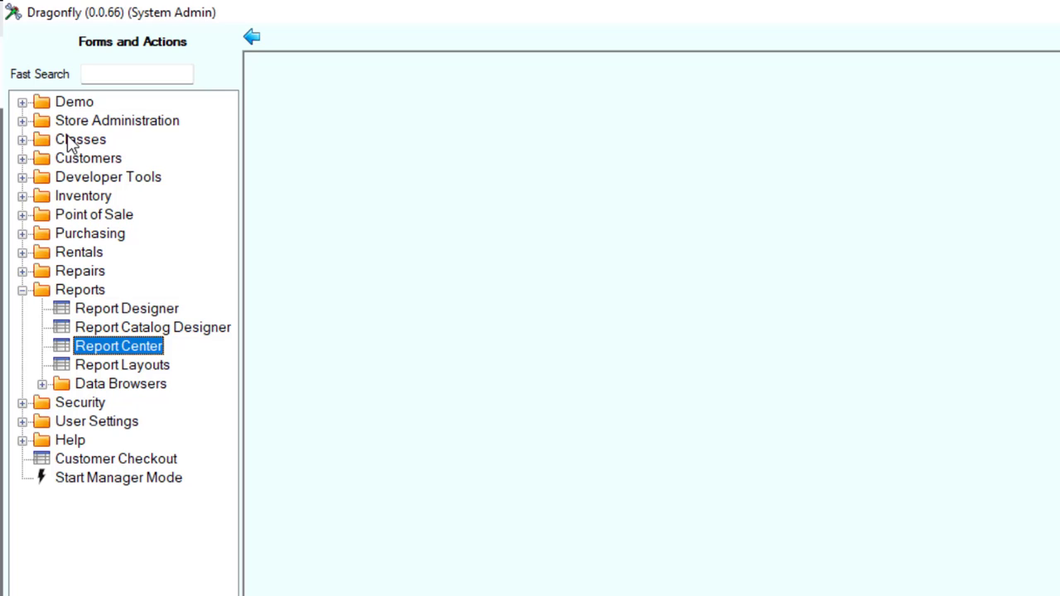
key("Down")
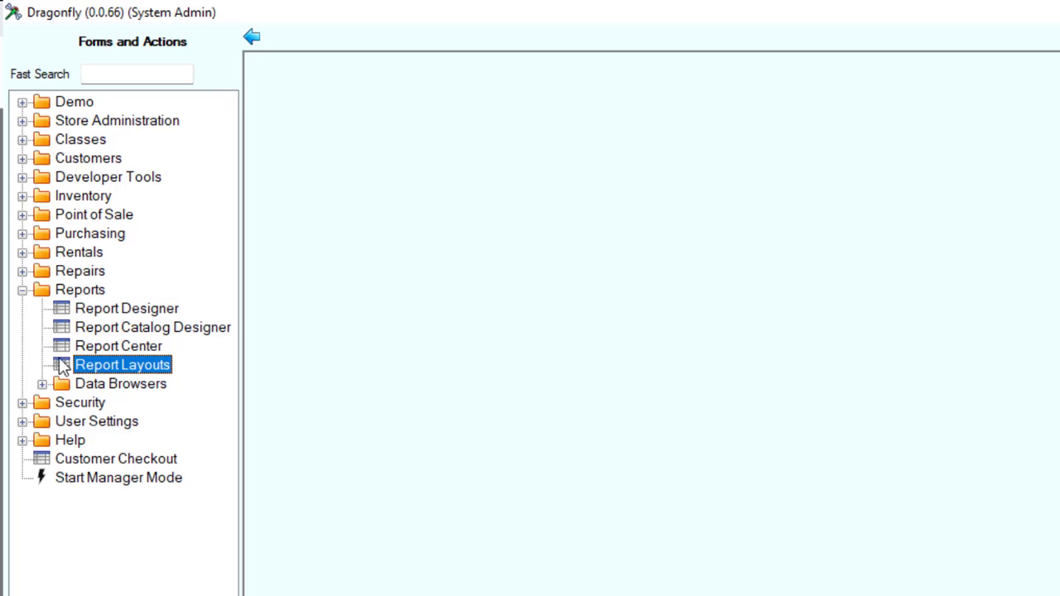
left_click(150, 313)
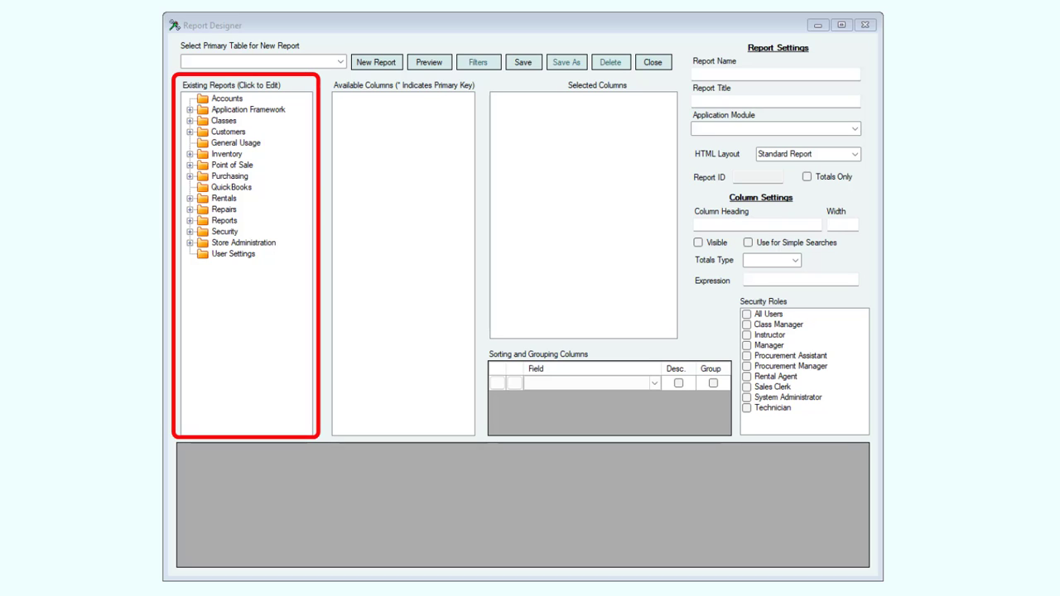
- Expand the Customers and Point of Sale report folders and open the Customers for Dashboard report for editing
left_click(189, 133)
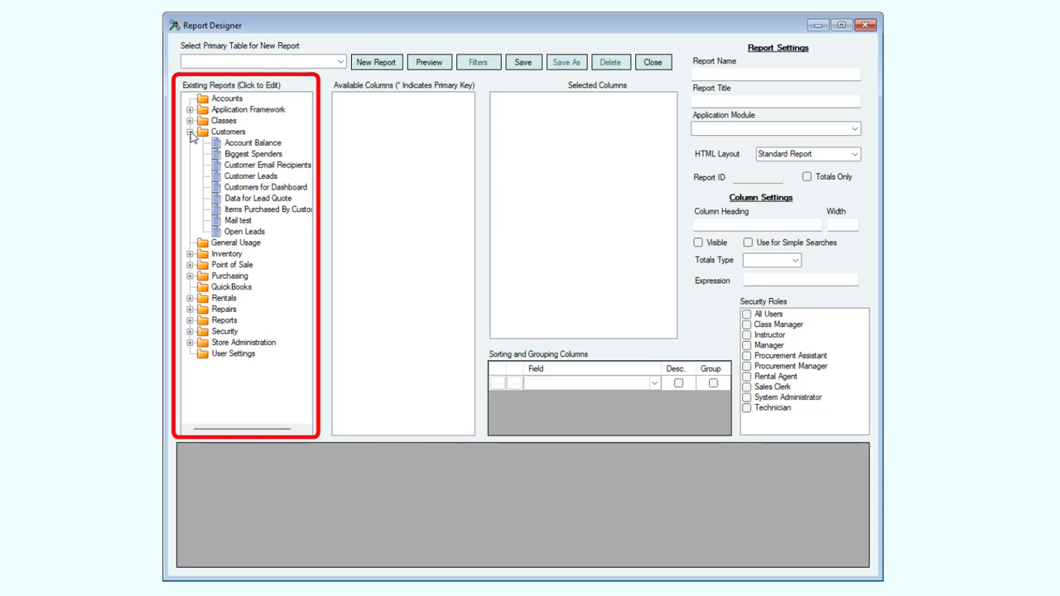
left_click(189, 266)
scroll(232, 186, "up", 1)
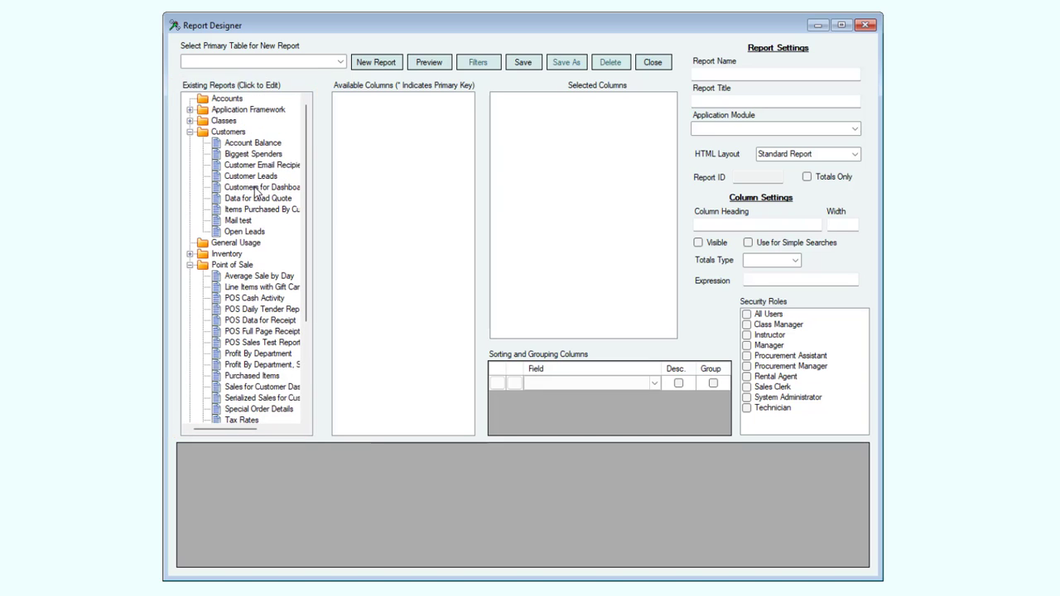
left_click(257, 188)
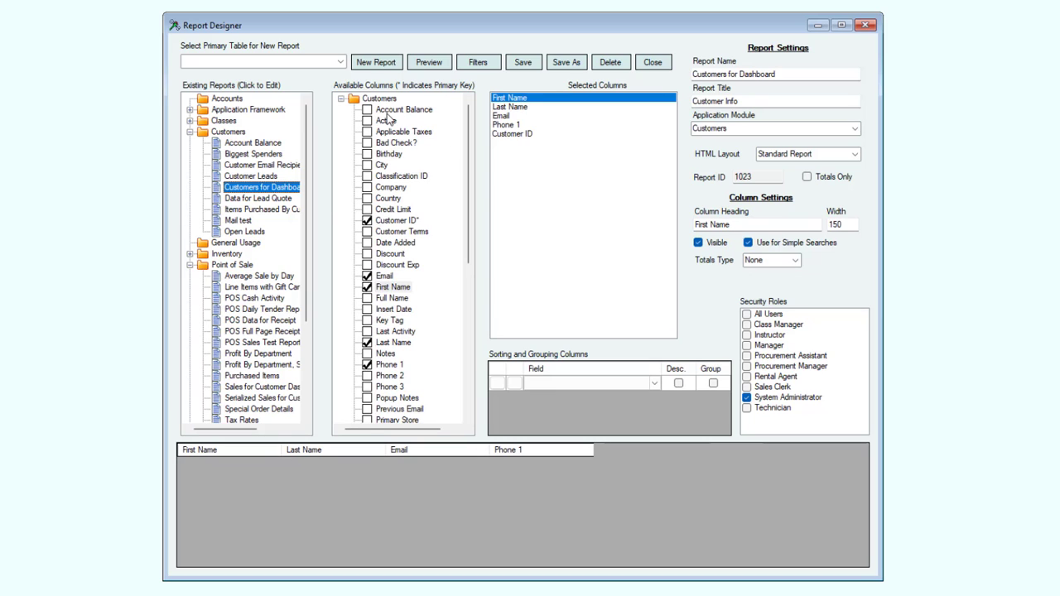
- Add the Discount column from the Customers table to the report, and remove it again
mouse_move(470, 185)
left_mouse_down()
mouse_move(467, 249)
mouse_move(466, 173)
left_mouse_up()
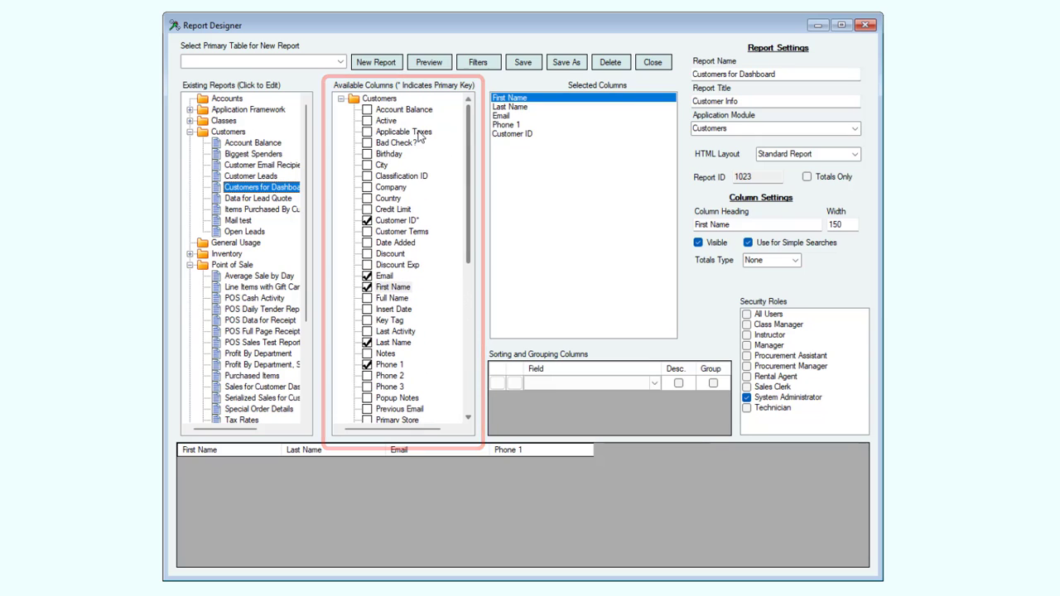
left_click(386, 99)
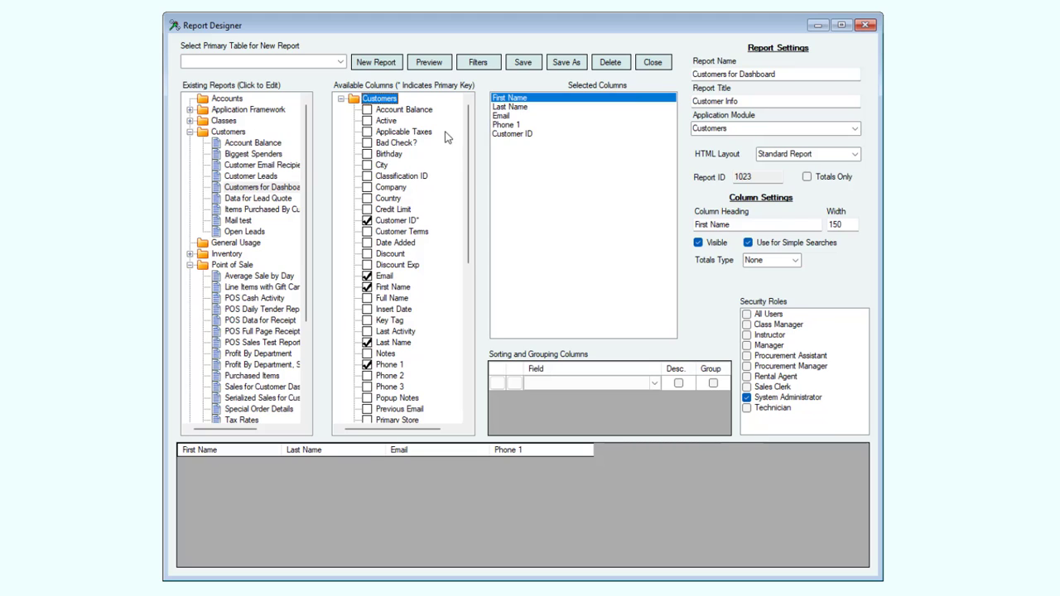
left_click(368, 254)
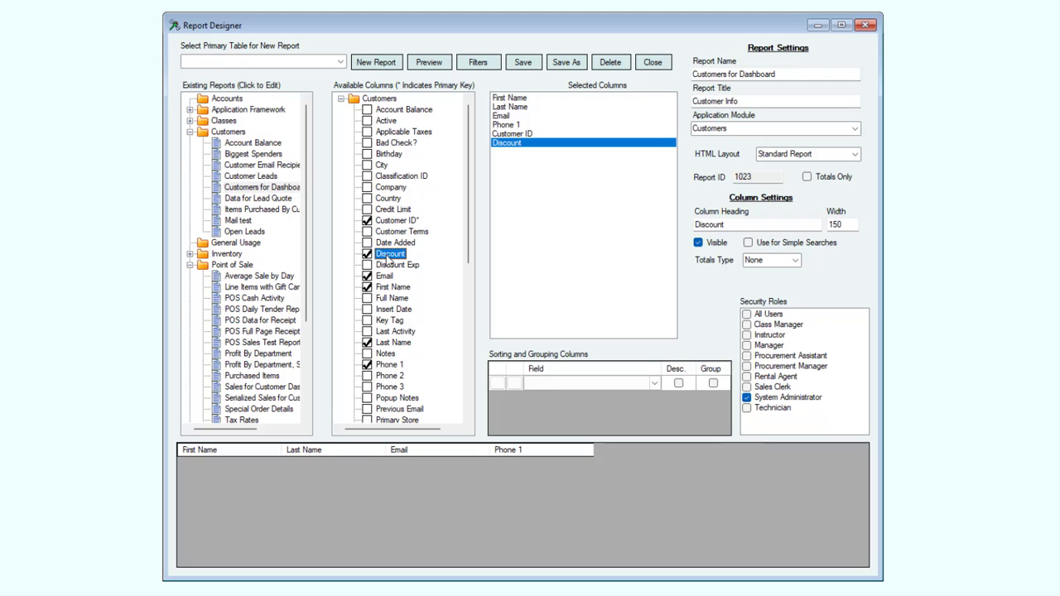
left_click(367, 255)
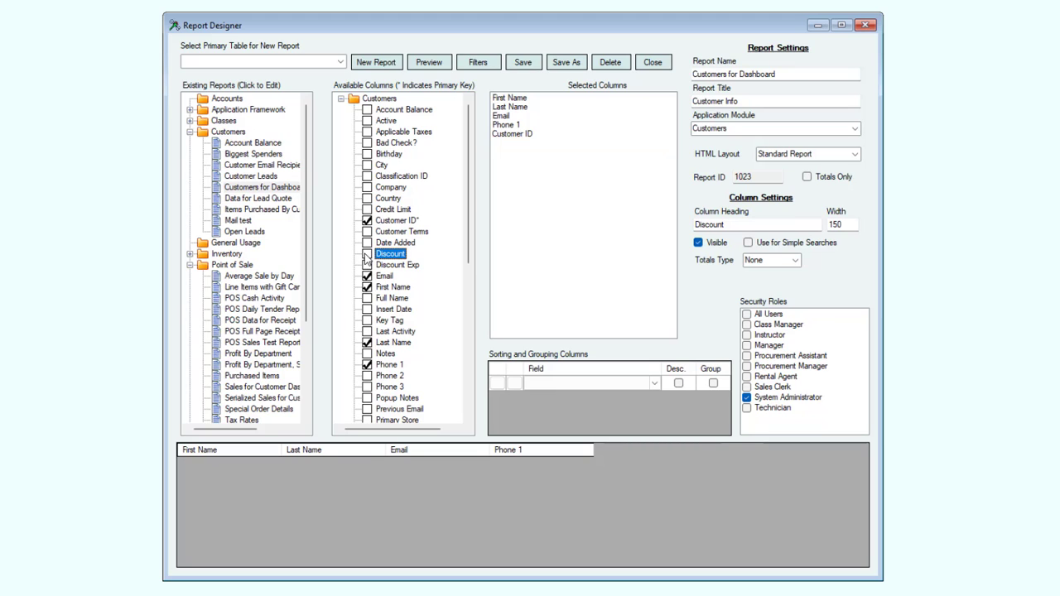
- Examine the related tables among the available columns, expanding Customer Sales and its nested Sale Line Items
left_click_drag(468, 257, 465, 406)
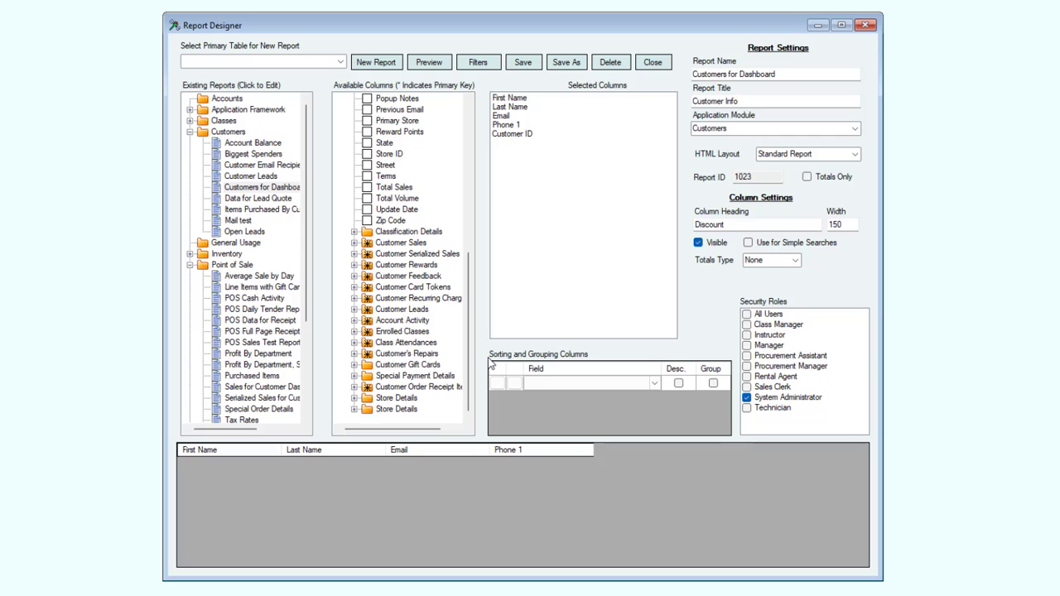
left_click(355, 243)
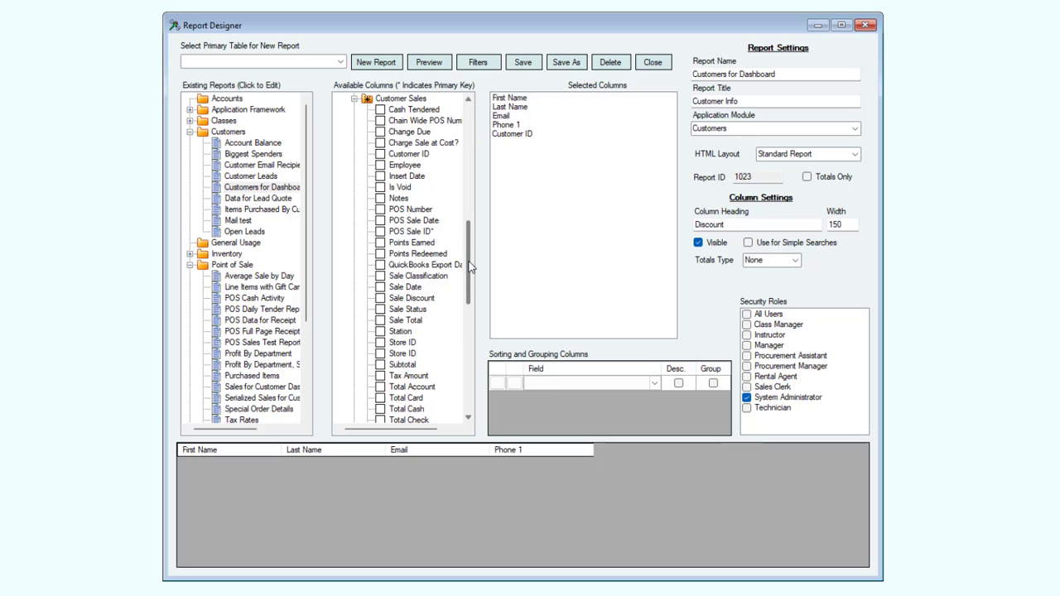
left_click_drag(469, 265, 472, 312)
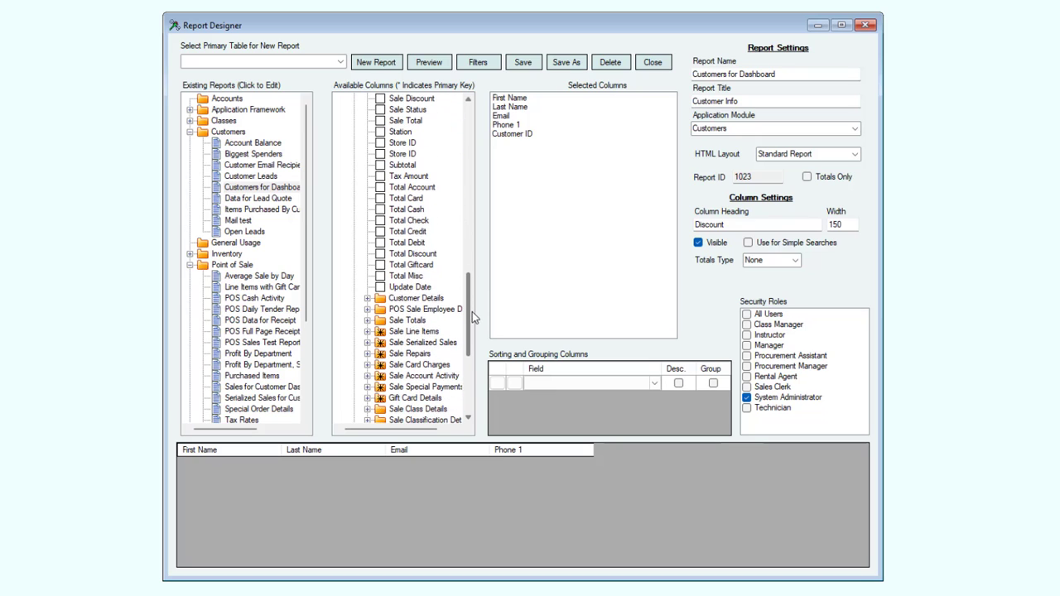
left_click(368, 331)
left_click_drag(468, 292, 485, 117)
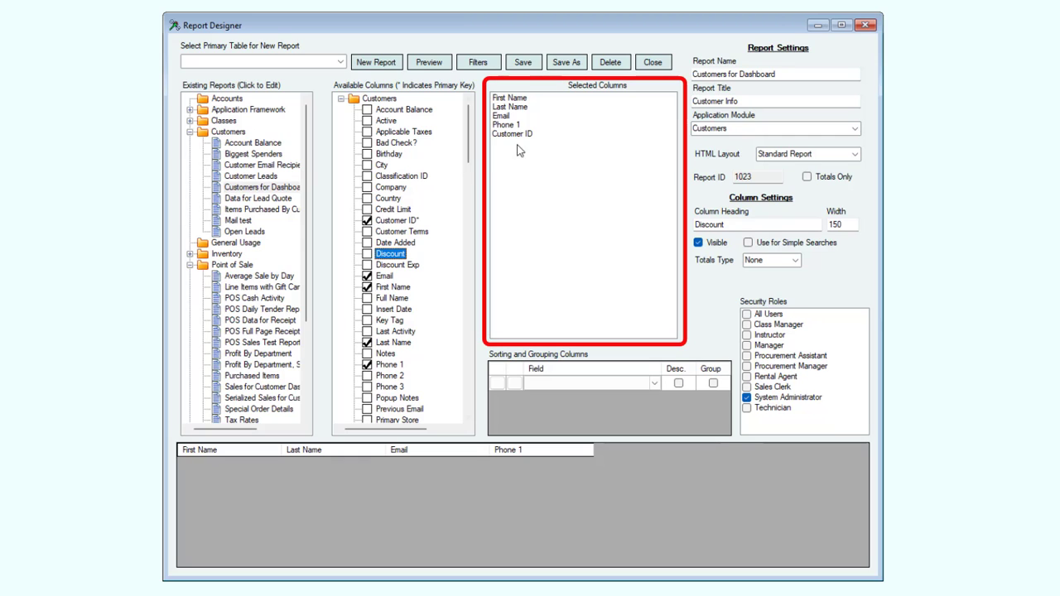
- Move the Last Name column above First Name in the report's selected columns
left_click(520, 108)
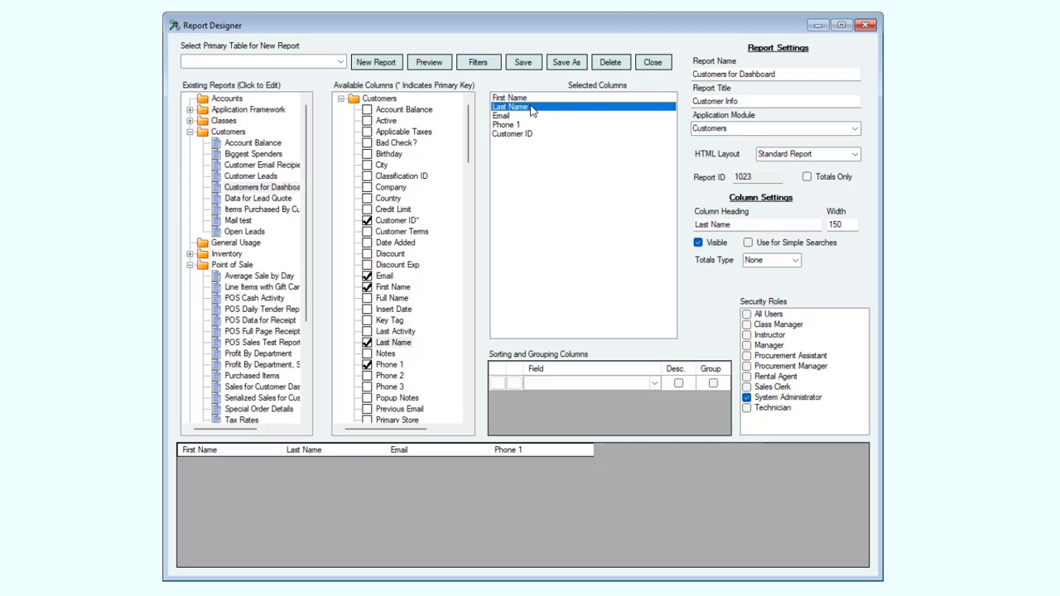
left_click_drag(532, 110, 534, 101)
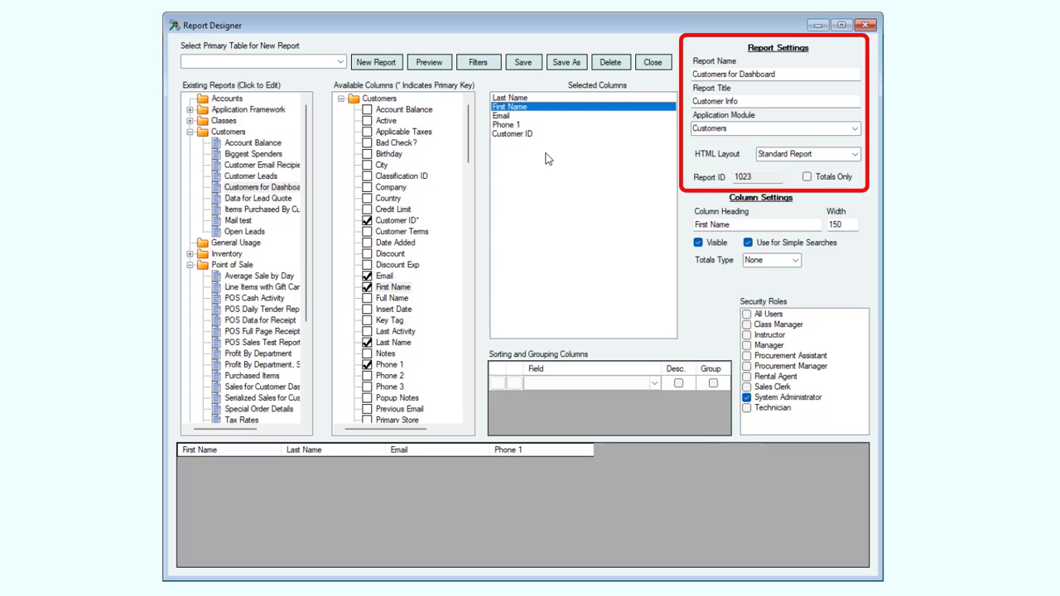
- Review the HTML layout options and the column settings of the Last Name, First Name and Email columns
left_click(855, 154)
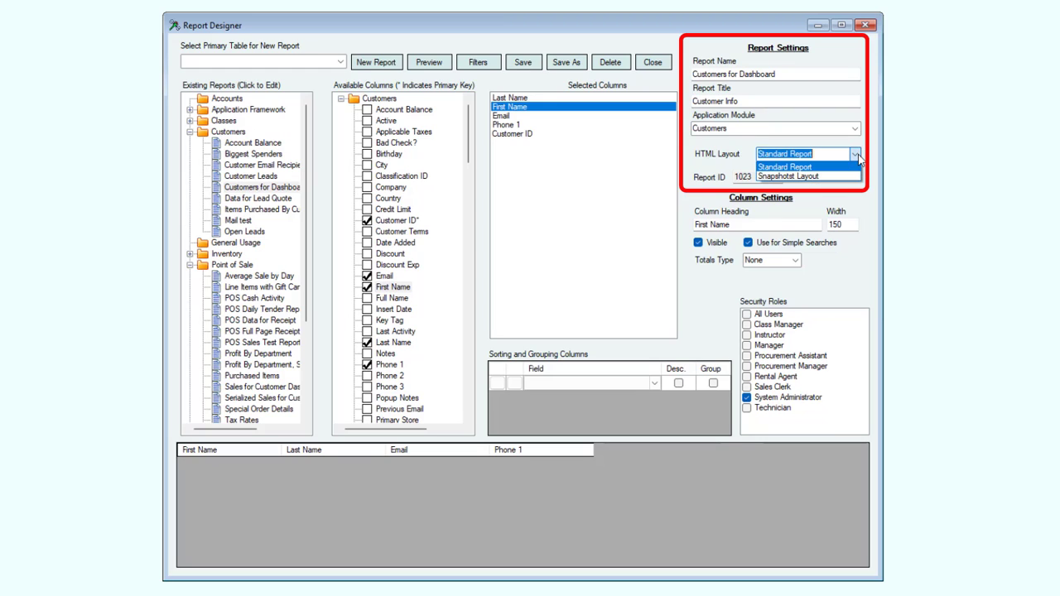
left_click(858, 156)
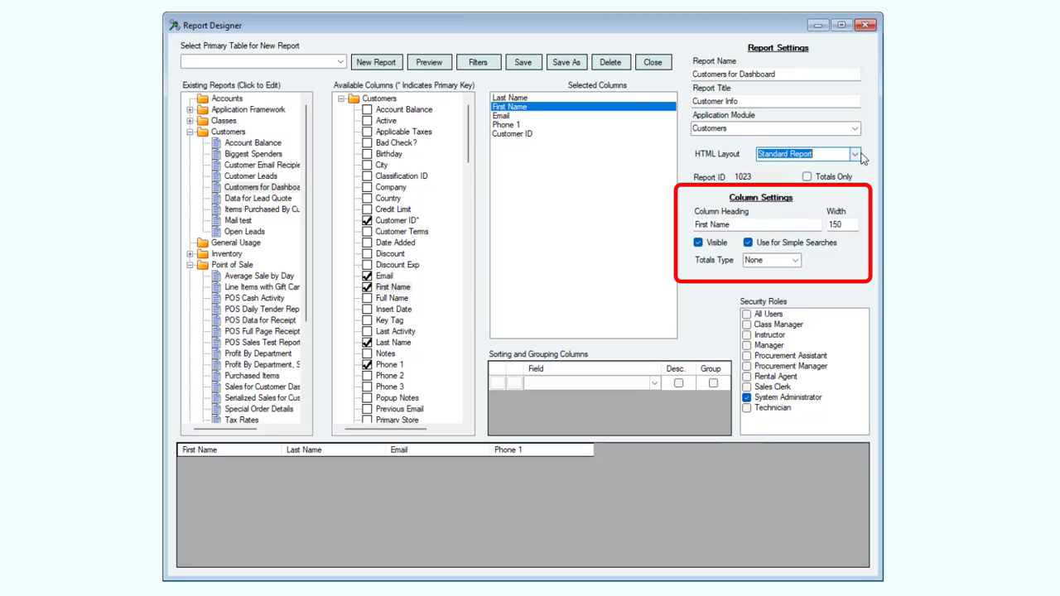
left_click(521, 98)
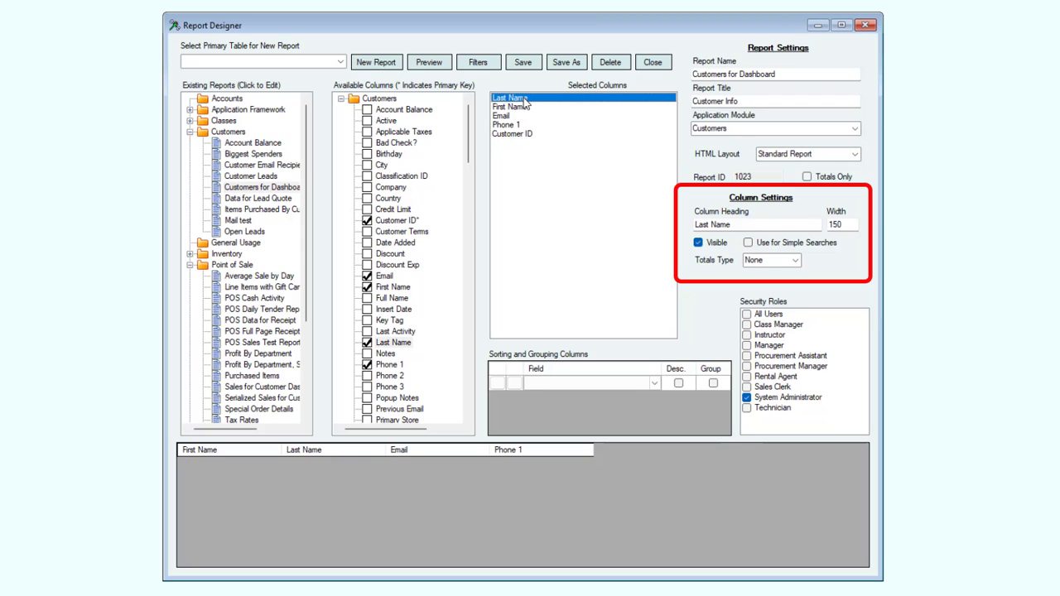
left_click(521, 106)
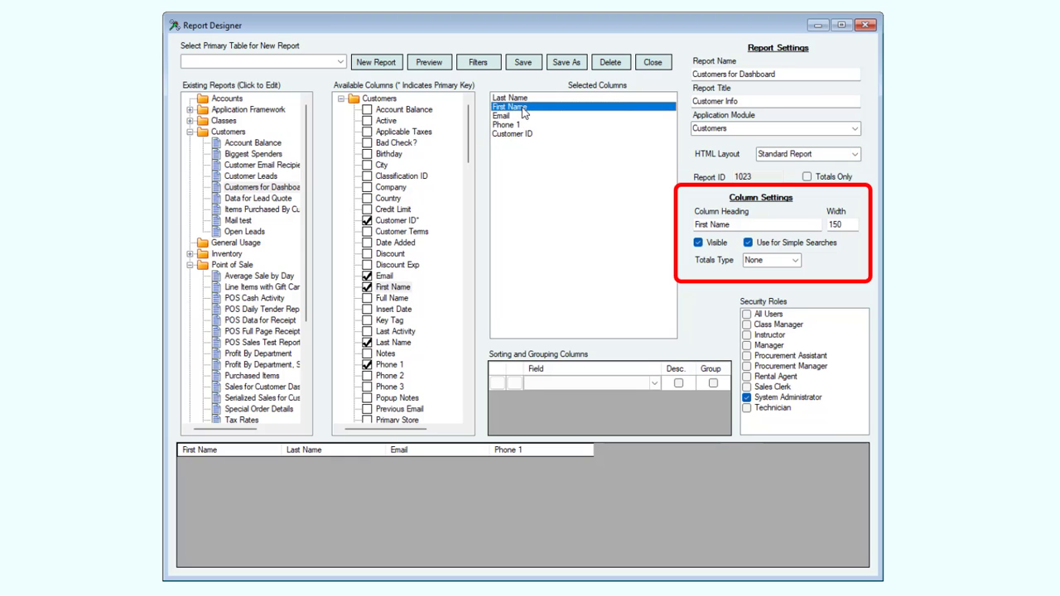
left_click(521, 116)
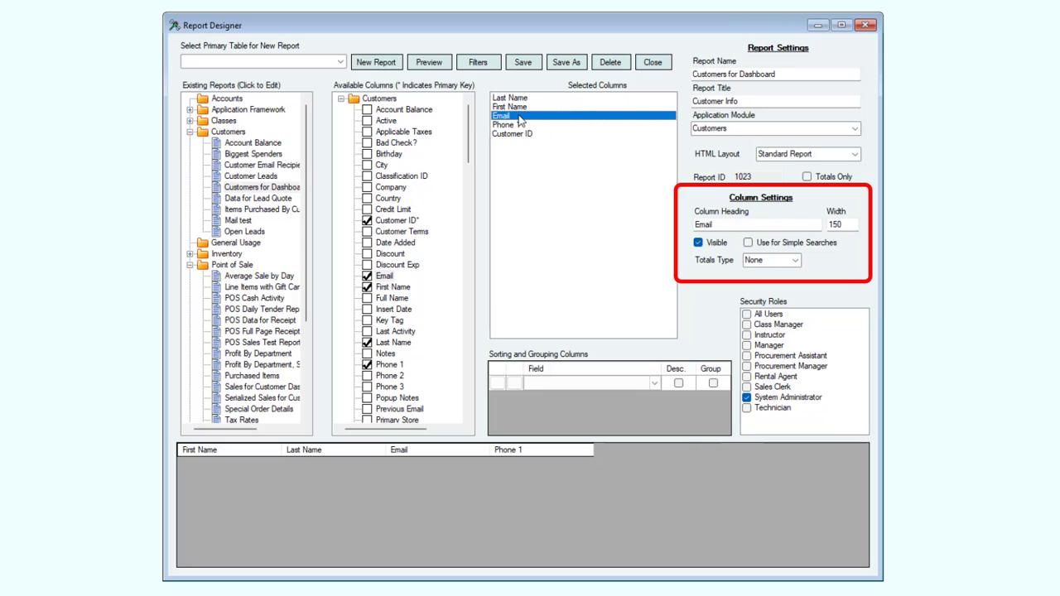
left_click(521, 107)
left_click(522, 98)
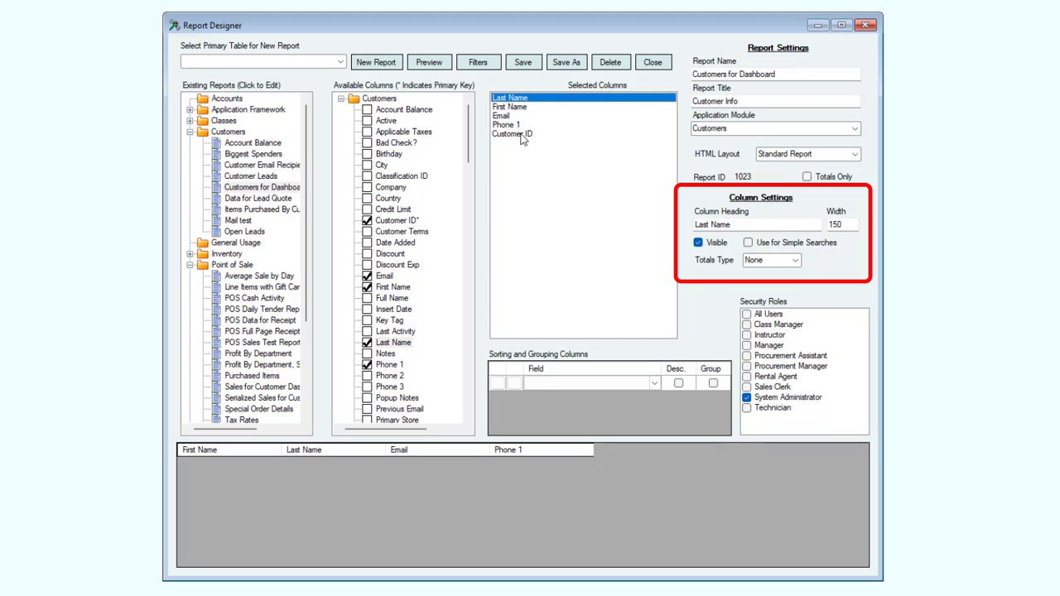
- Set the totals type of the Customer ID column to Expression
left_click(520, 135)
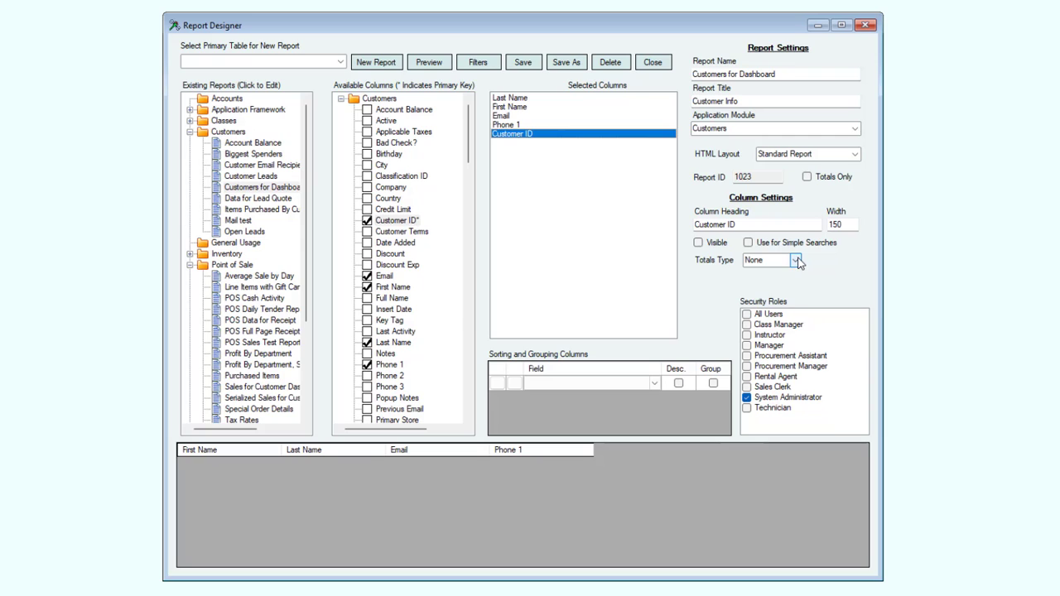
left_click(795, 260)
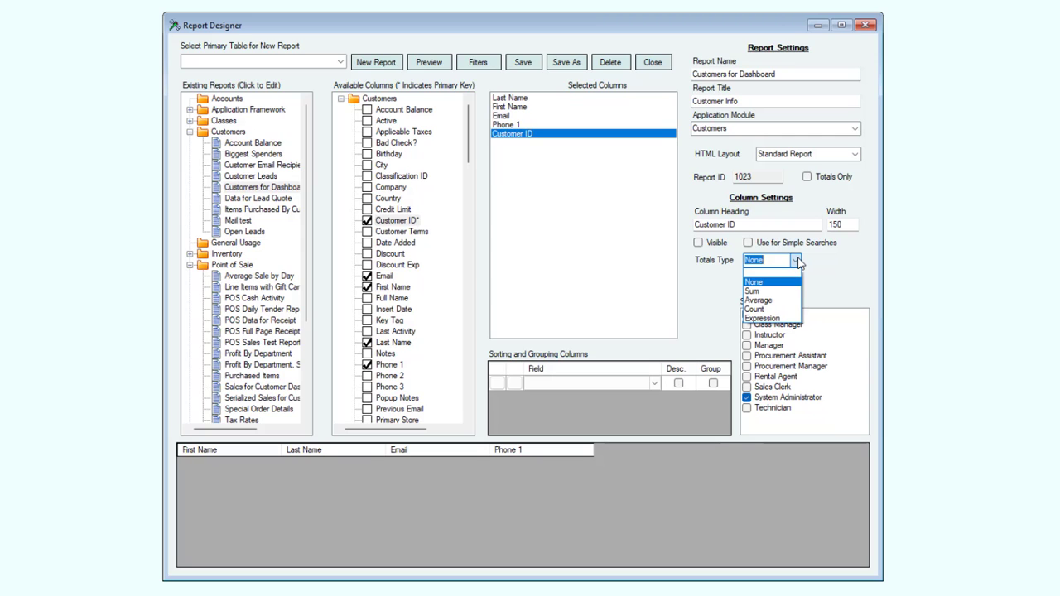
left_click(798, 262)
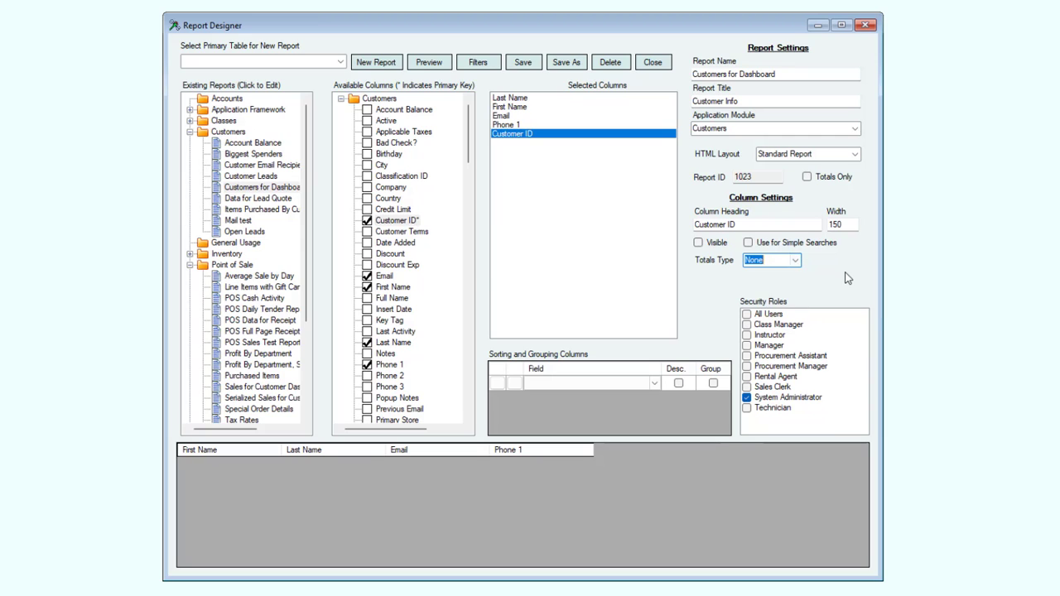
left_click(791, 261)
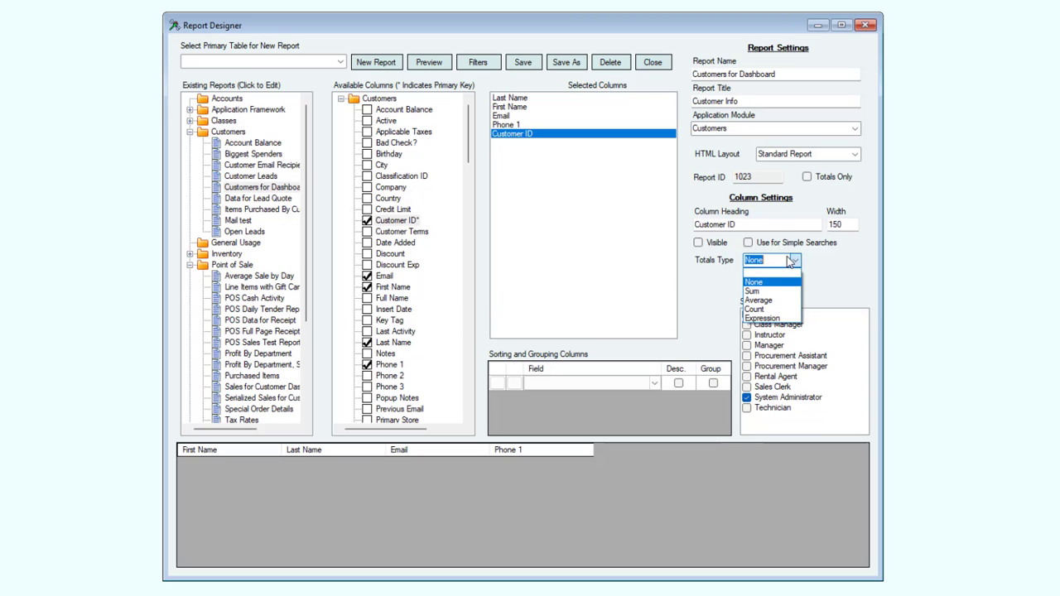
left_click(765, 318)
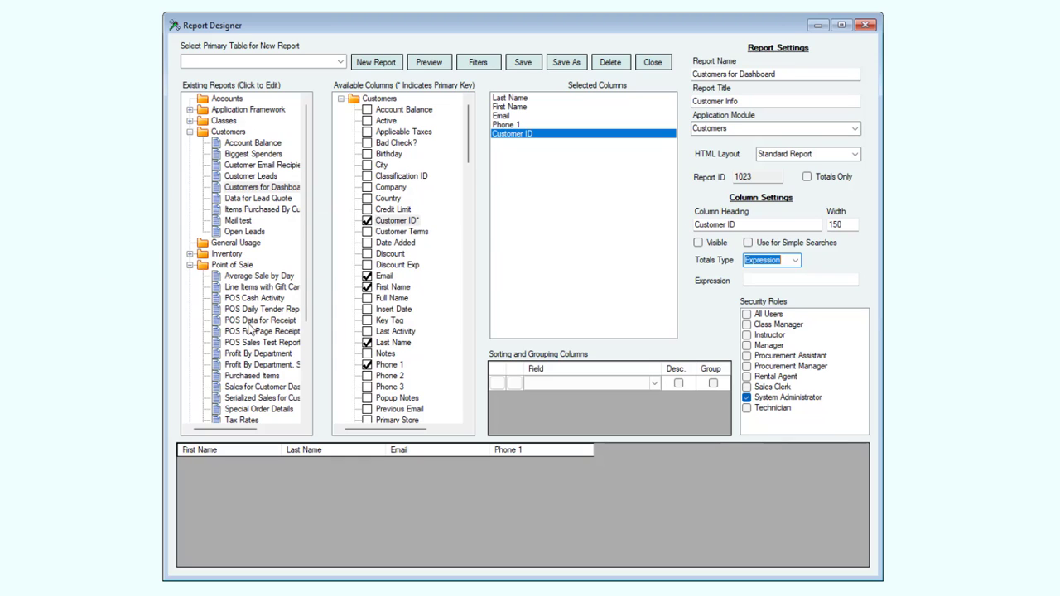
- Switch to the Profit By Department, SubDepartment report without saving changes and inspect the Profit Margin column's totals expression
left_click(260, 364)
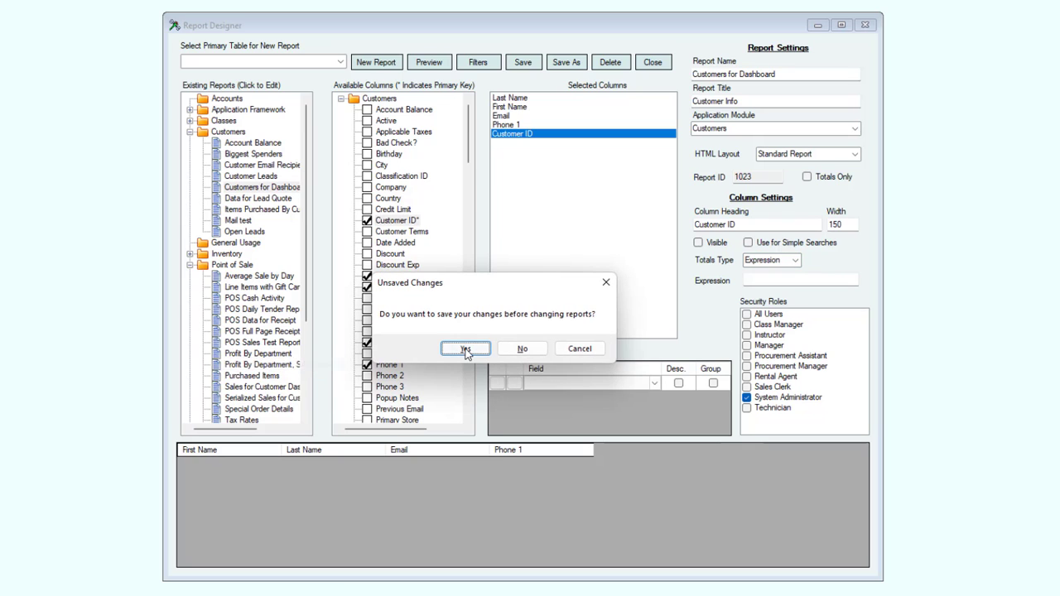
left_click(523, 351)
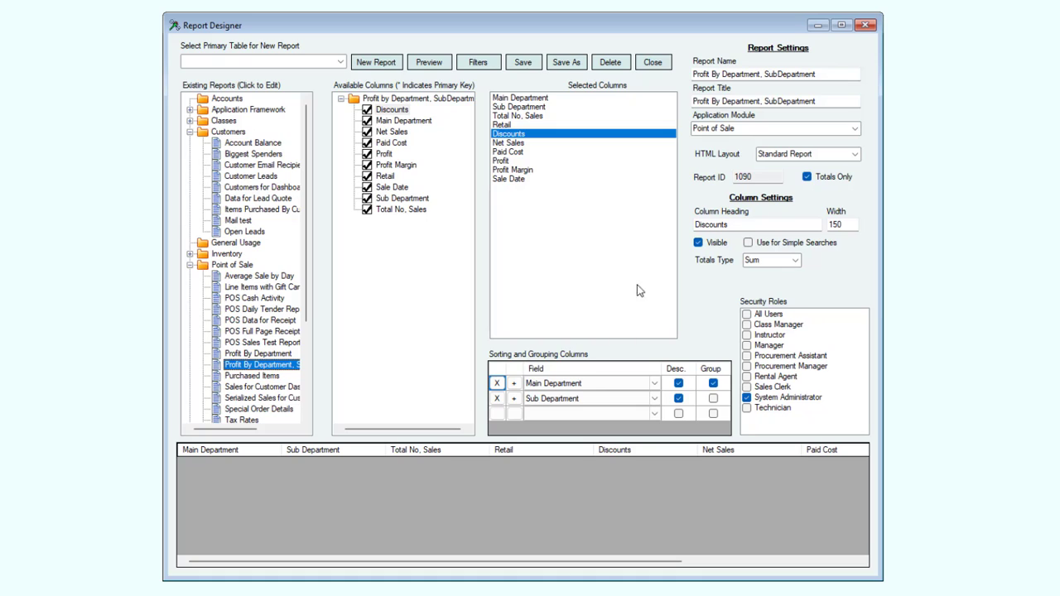
left_click(513, 169)
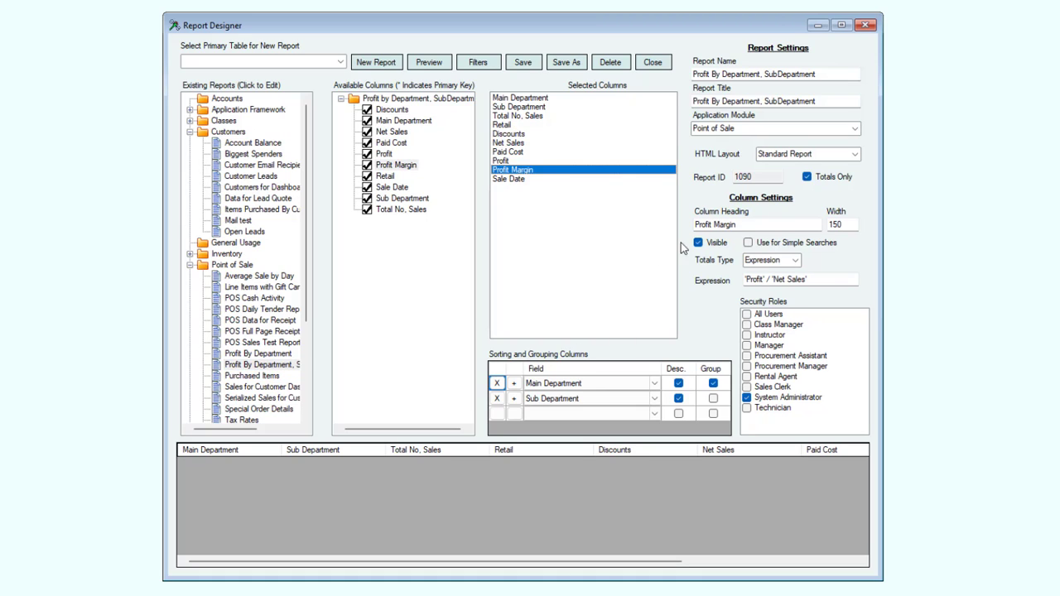
left_click(818, 279)
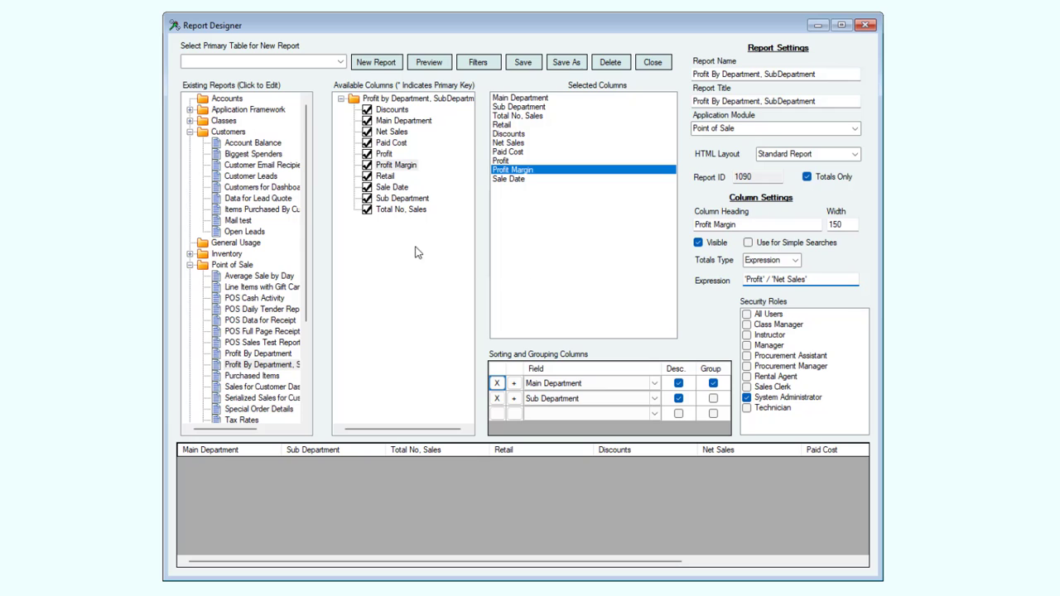
- Reopen the Customers for Dashboard report and set it to sort by Last Name, followed by First Name
left_click(262, 187)
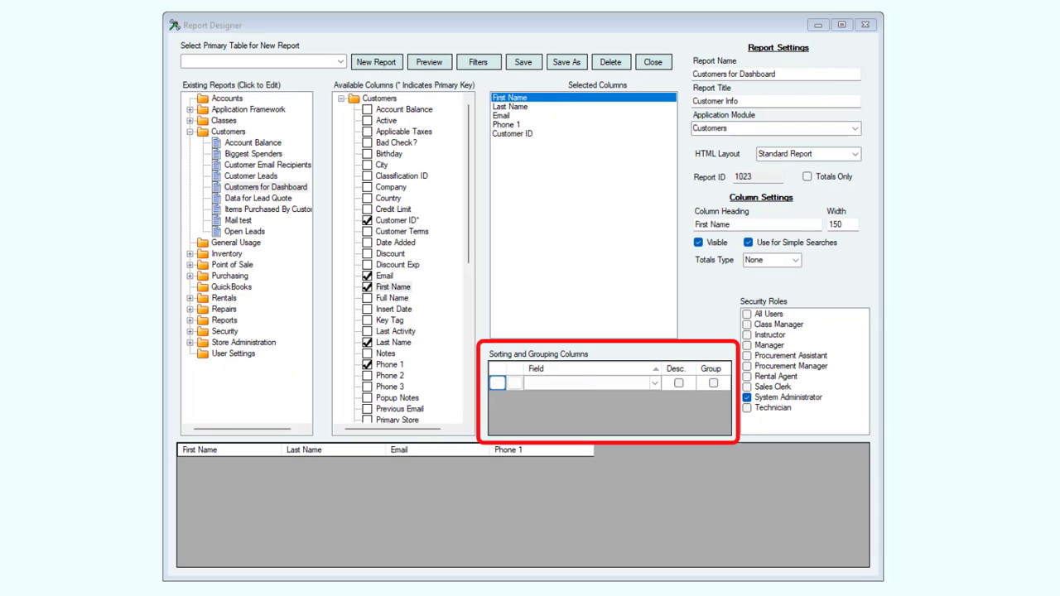
left_click(657, 383)
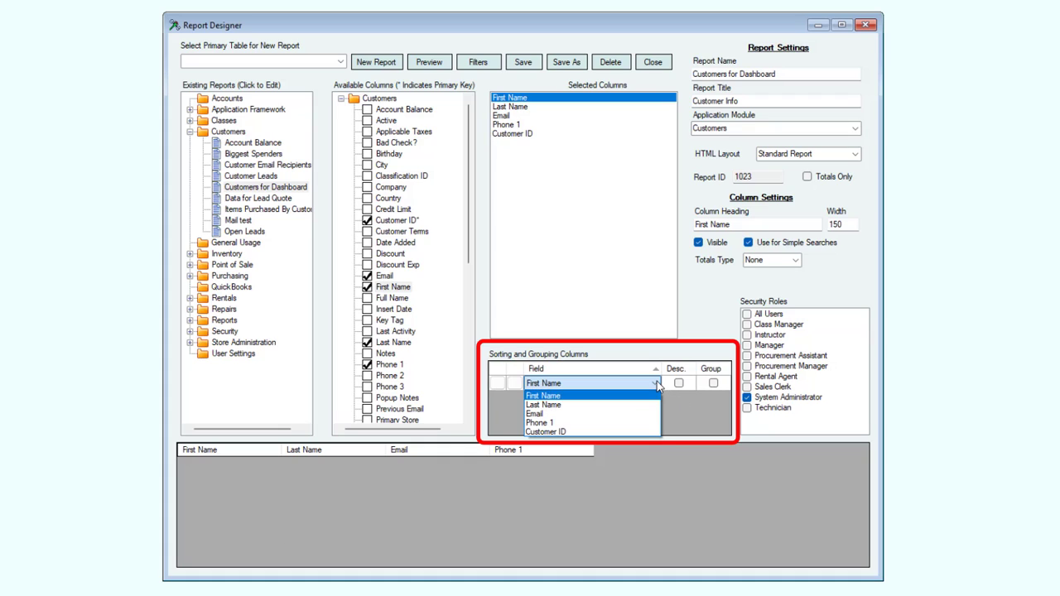
left_click(573, 406)
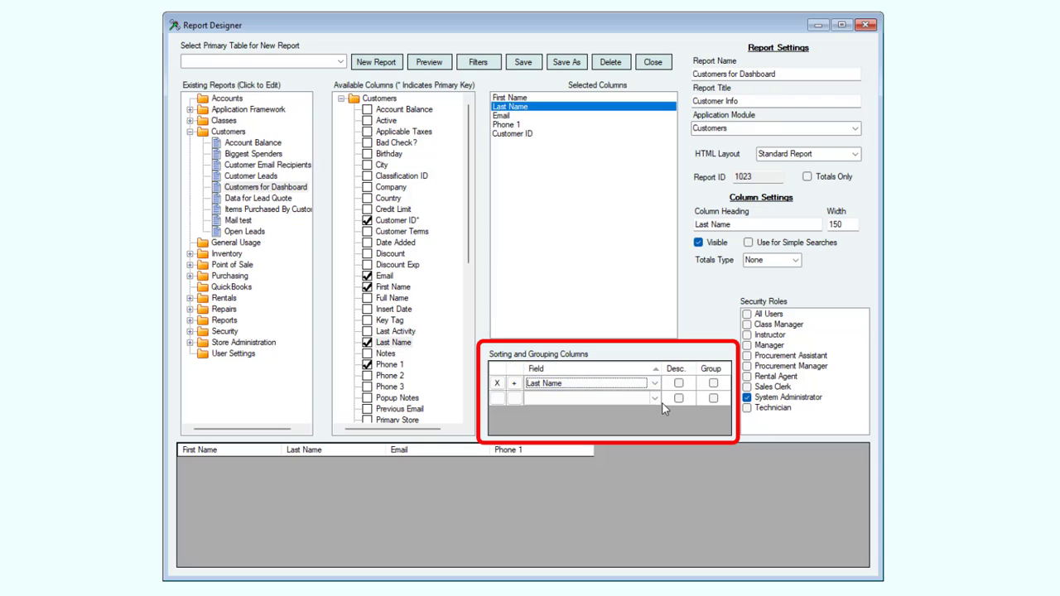
left_click(657, 398)
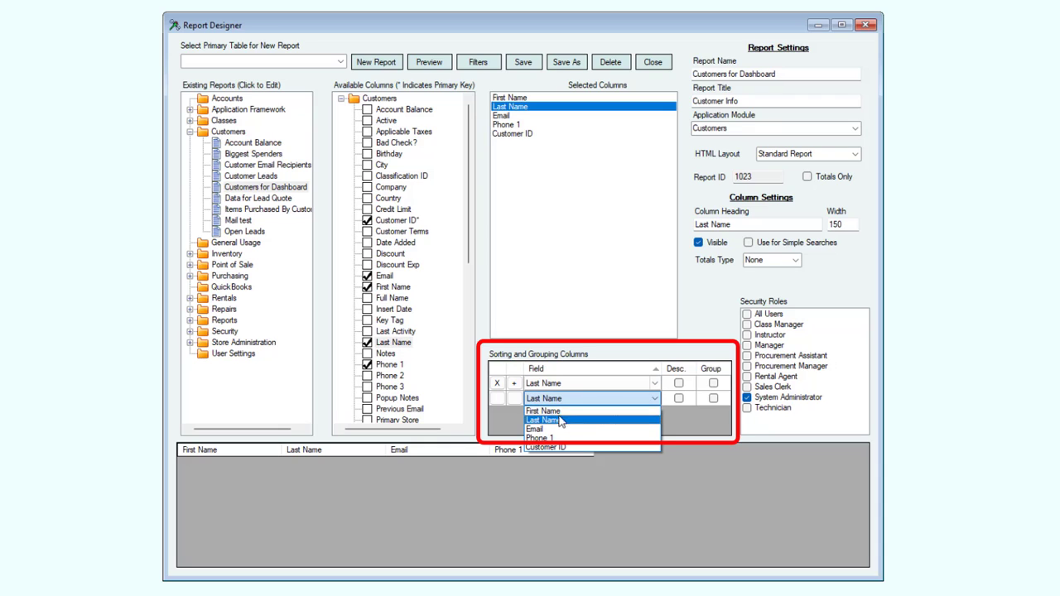
left_click(566, 412)
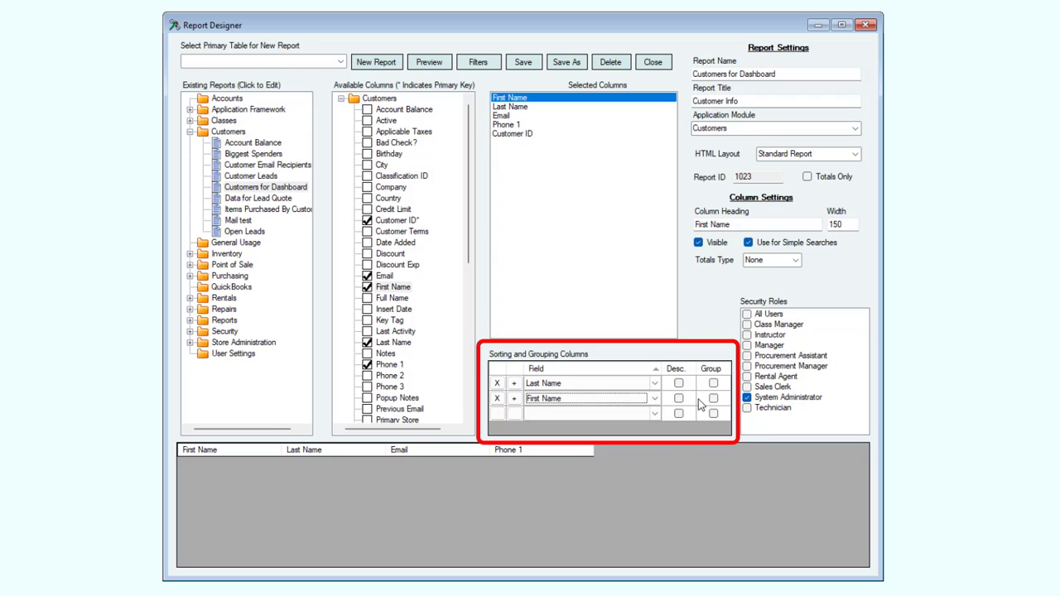
- Try the descending and grouping options on the Last Name sorting row, turning each back off
left_click(679, 384)
left_click(679, 383)
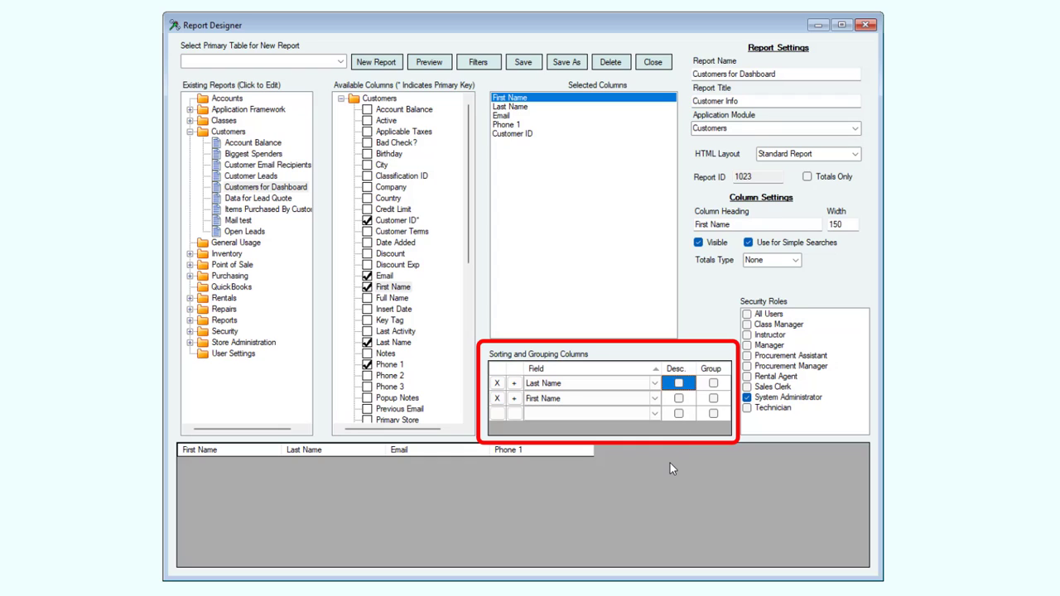
left_click(714, 385)
left_click(714, 384)
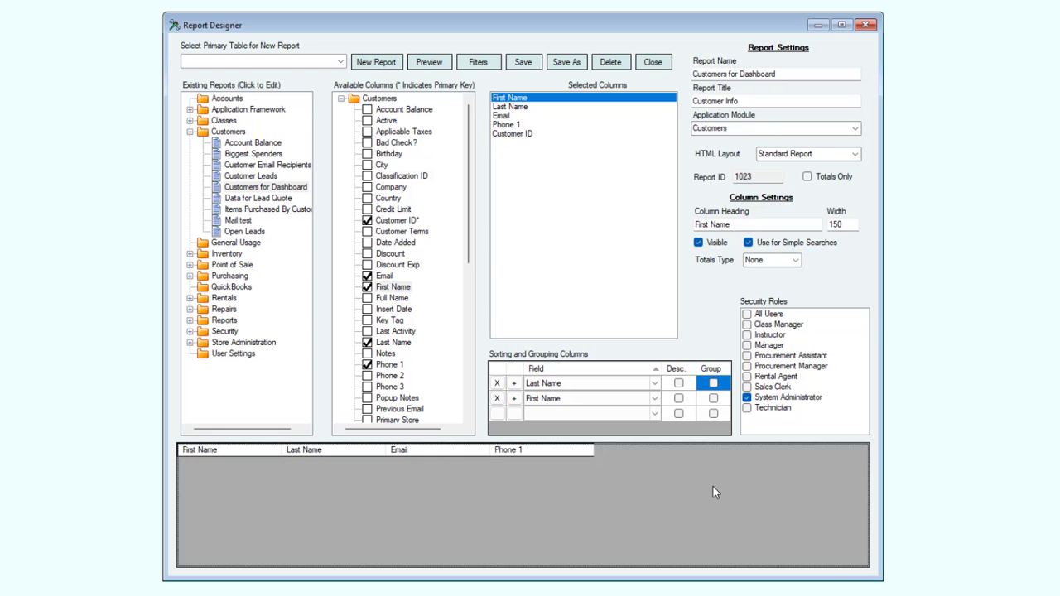
- Grant the Manager security role access to the report, leaving All Users unselected
left_click(748, 315)
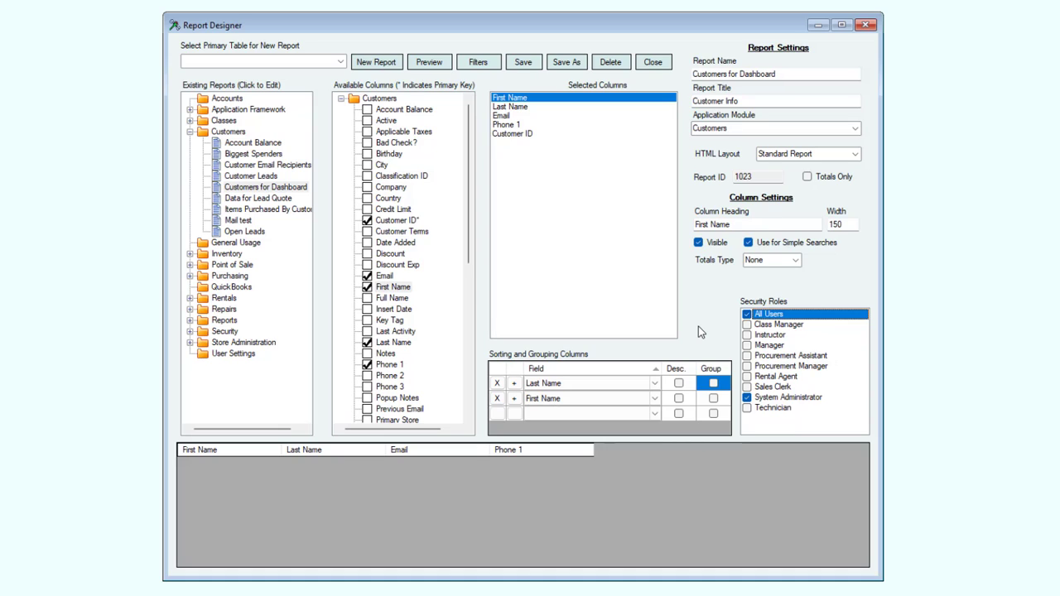
left_click(748, 316)
left_click(748, 346)
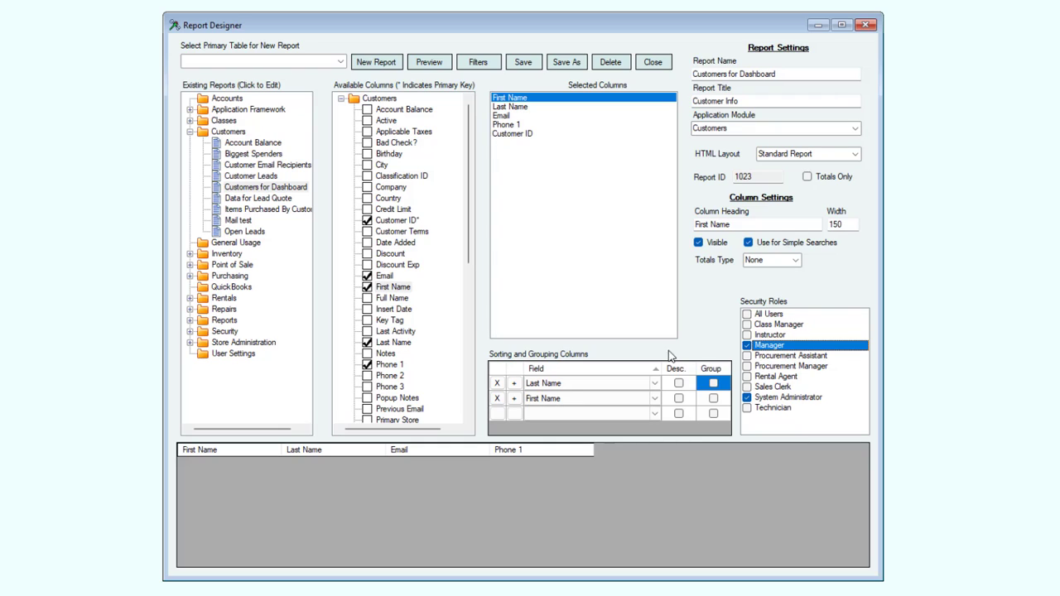
left_click(627, 303)
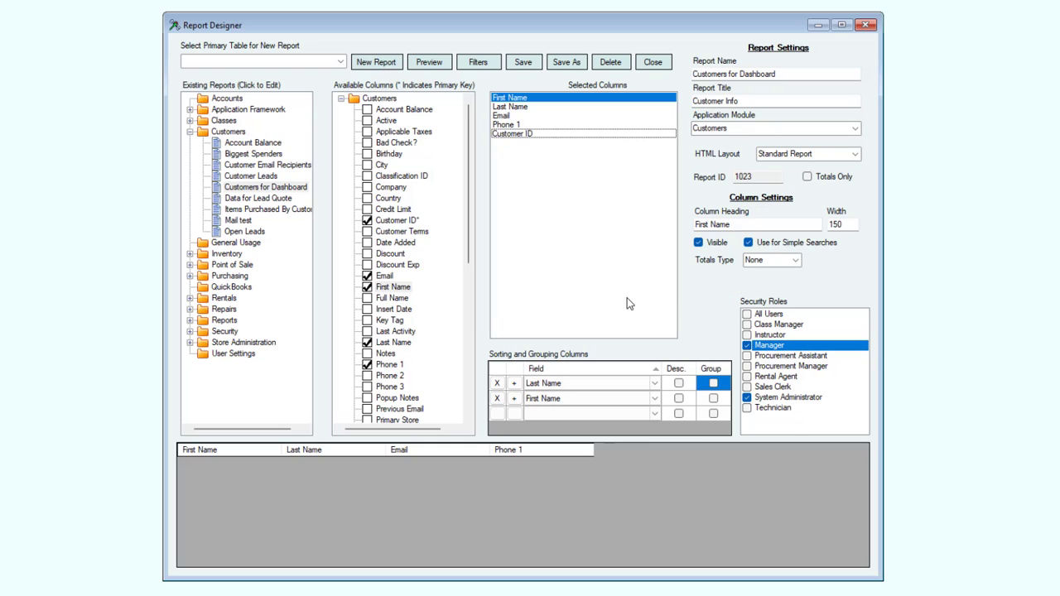
- Preview the report sorted by Last Name in descending order, narrowing First Name to 103 and shrinking the Last Name column
left_click(429, 63)
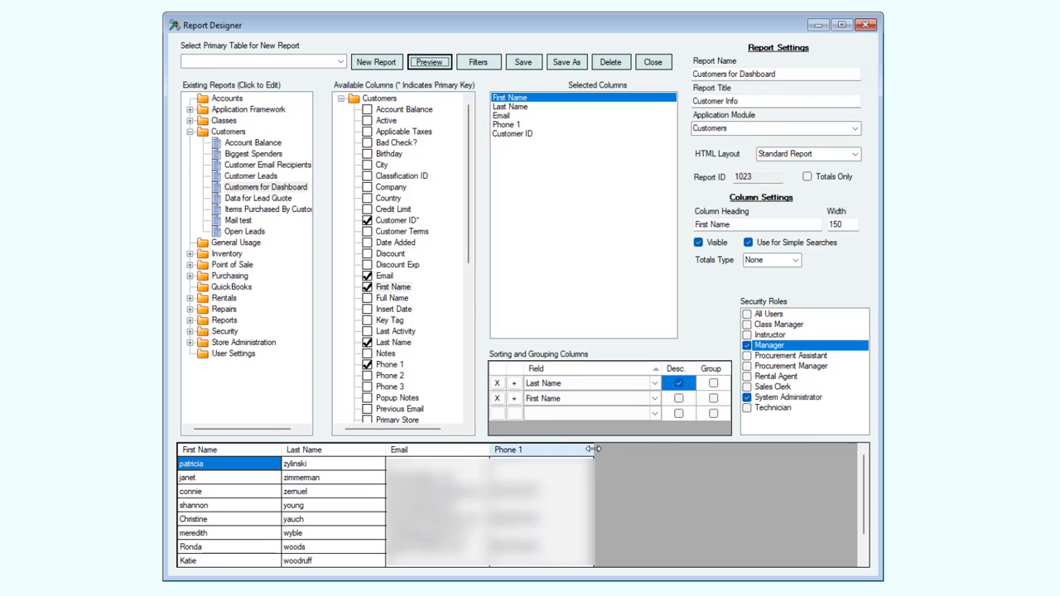
left_click_drag(385, 449, 245, 454)
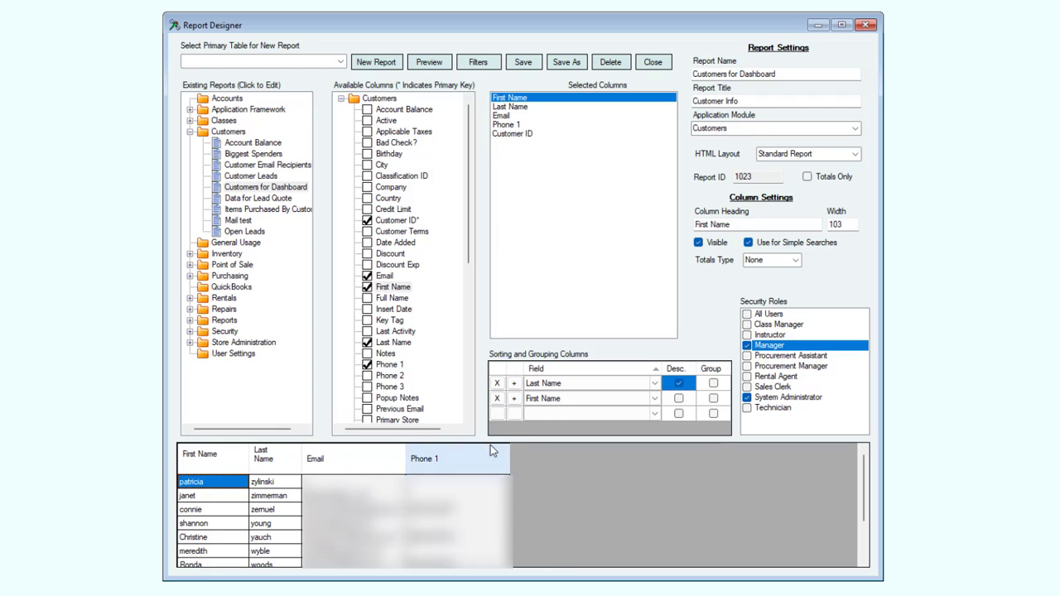
- Start a new report on the Customers table without saving the current changes, and add the Full Name and Phone 1 columns
left_click(341, 63)
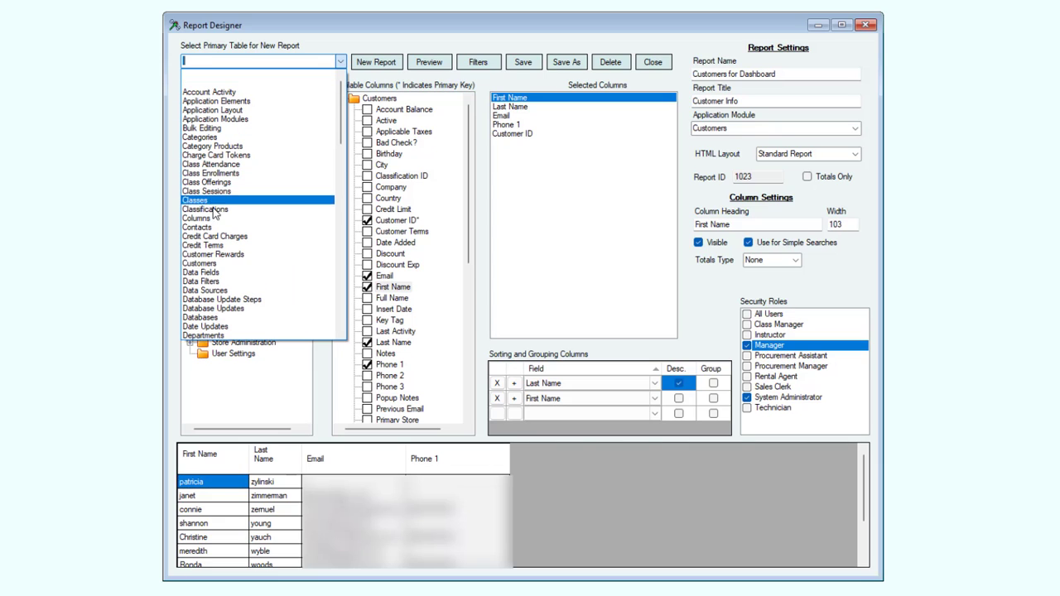
left_click(209, 264)
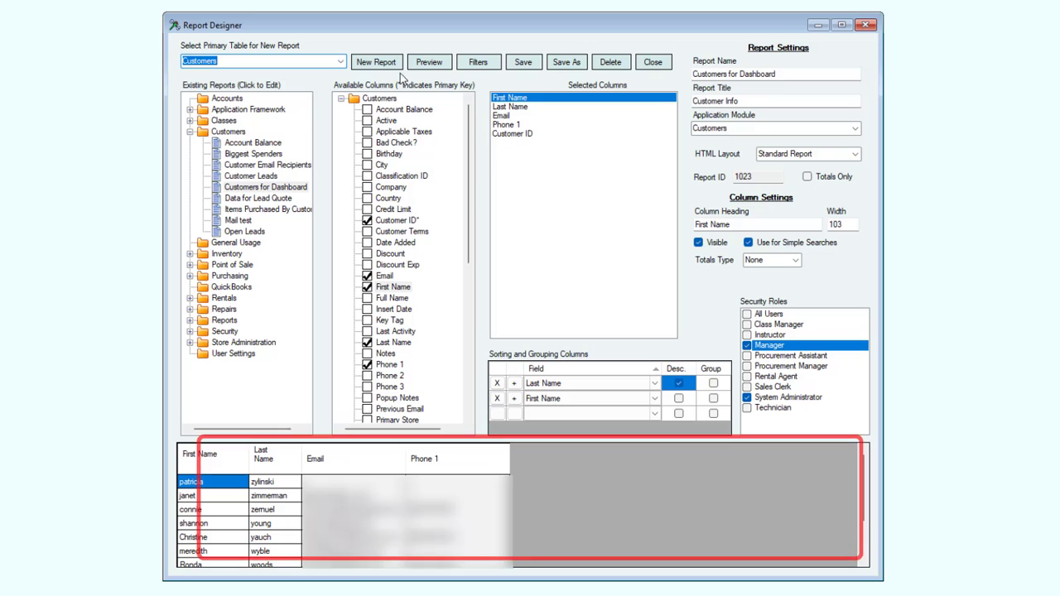
left_click(374, 62)
left_click(522, 348)
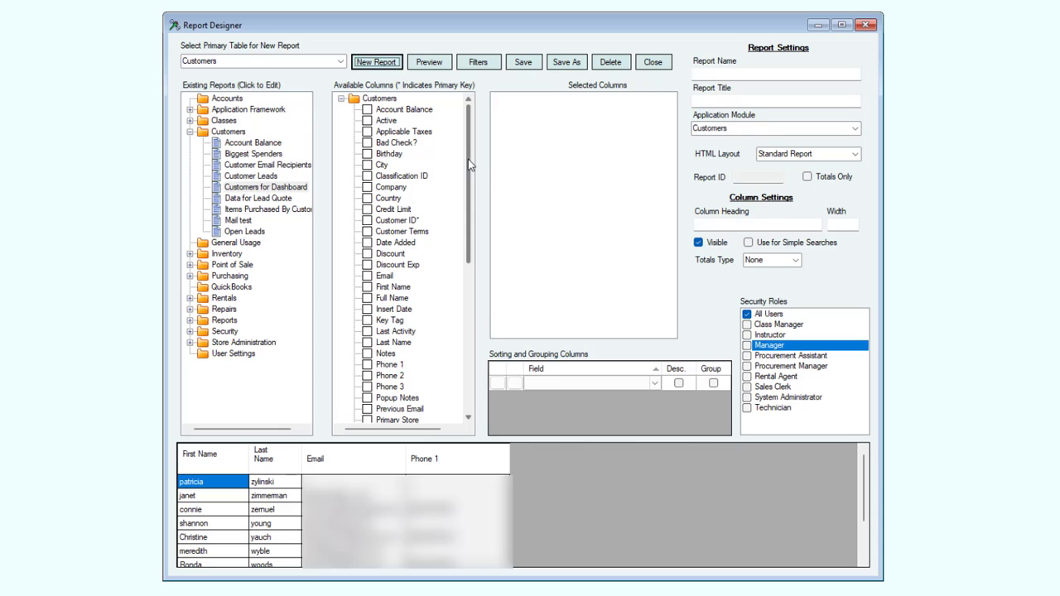
scroll(468, 164, "down", 1)
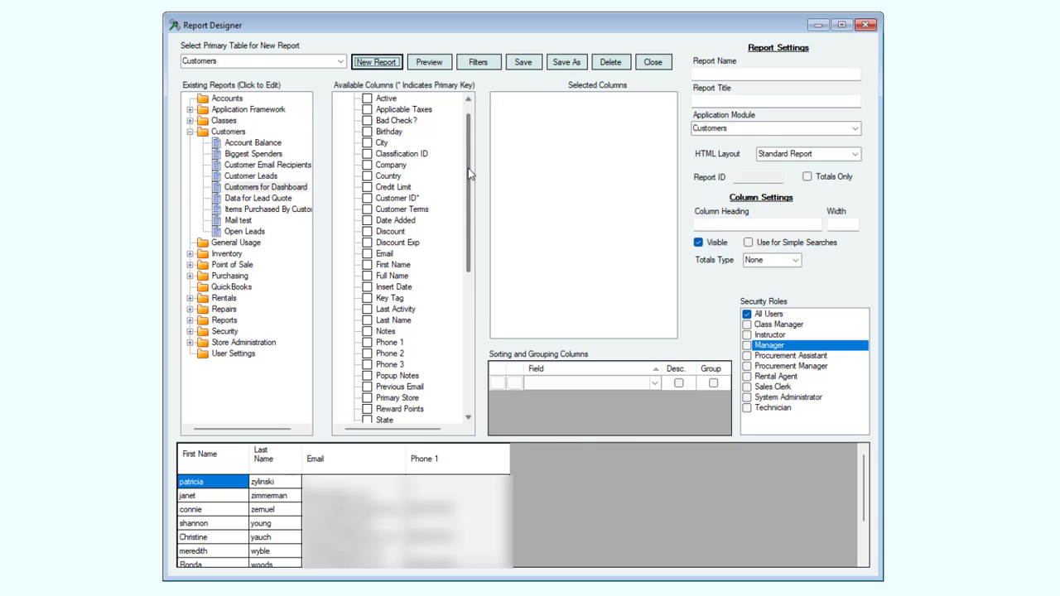
scroll(472, 172, "up", 1)
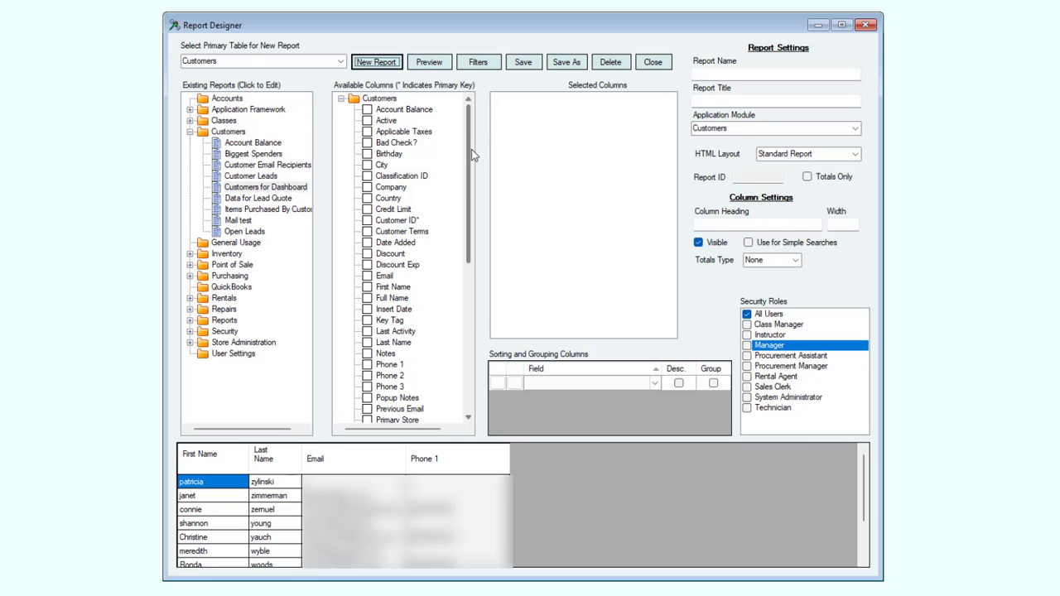
left_click_drag(471, 149, 467, 282)
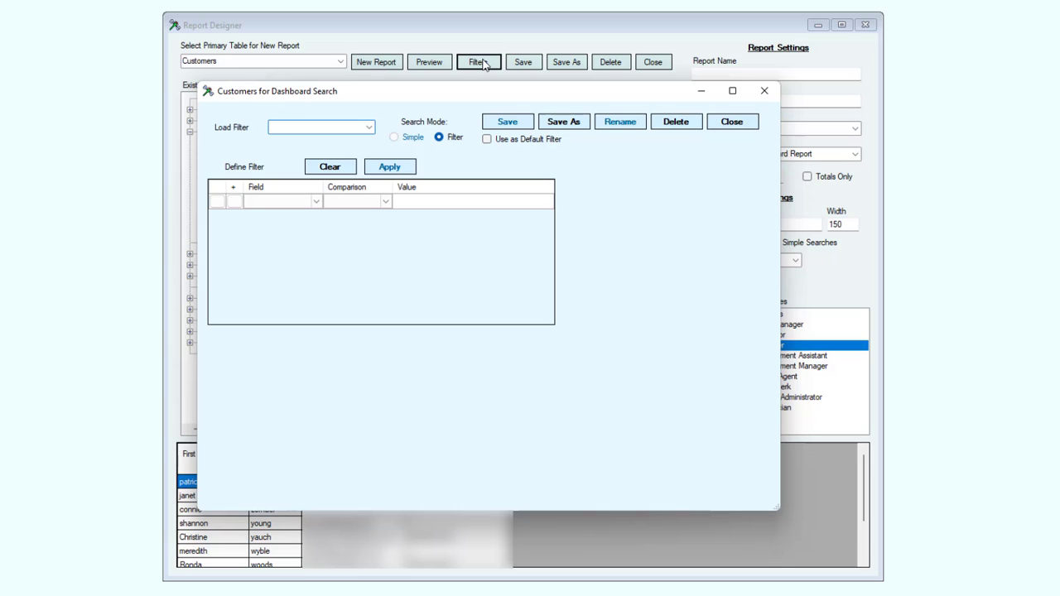
- Review the filter window's Use as Default Filter option and the prompt for saving the report under a new name, without saving anything
left_click(490, 139)
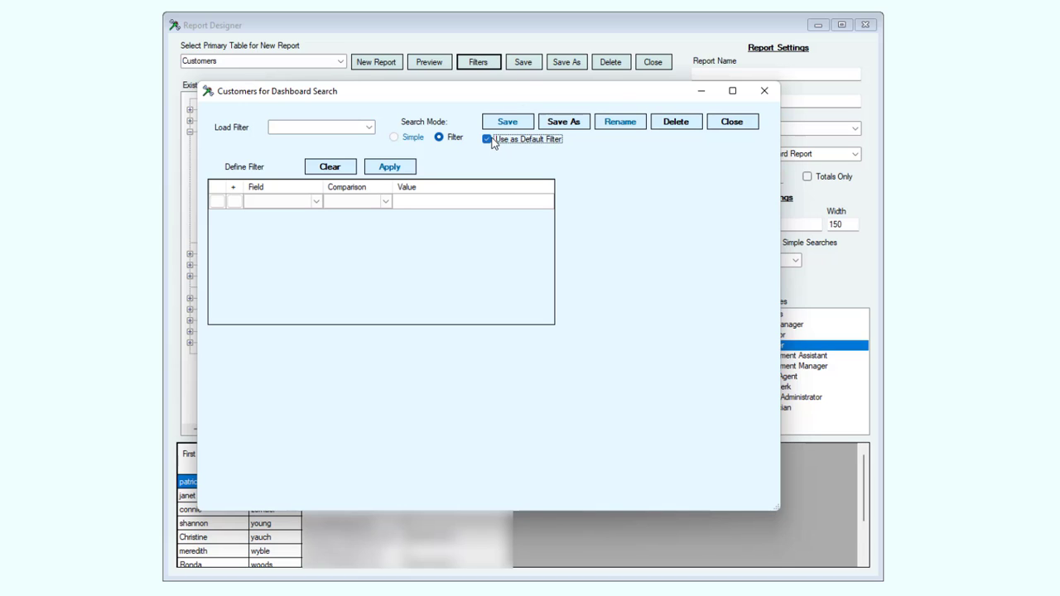
left_click(487, 139)
left_click(735, 123)
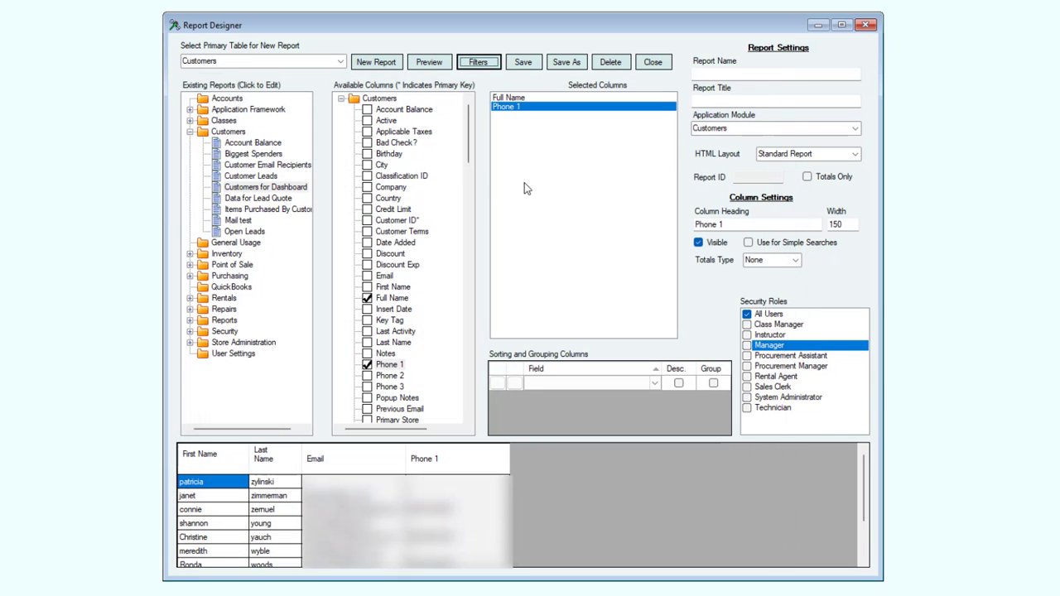
left_click(566, 62)
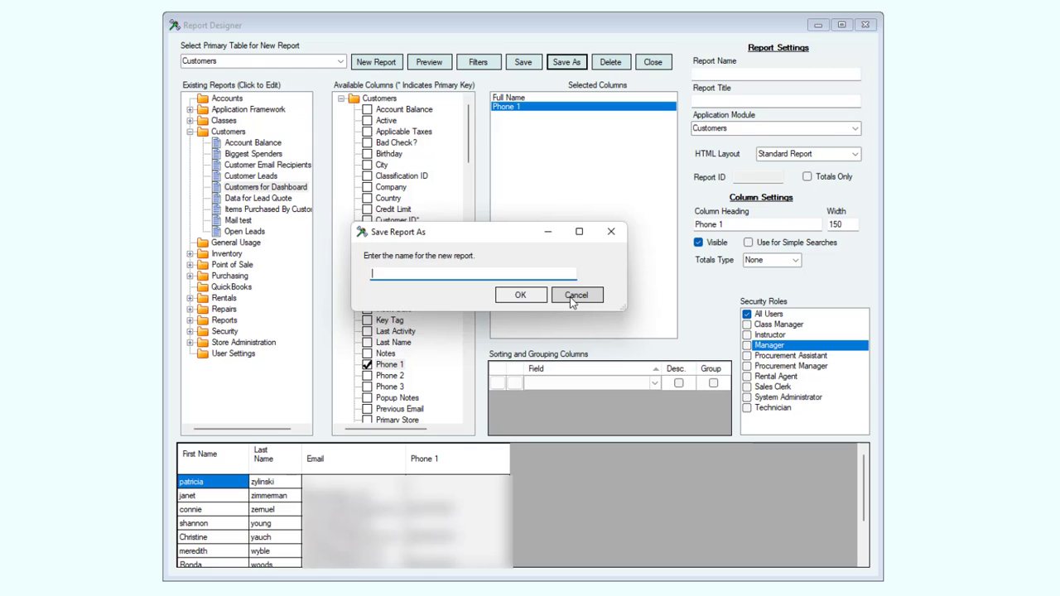
left_click(576, 296)
- Reopen the Customers for Dashboard report and view the deletion prompt for it, cancelling without deleting
left_click(265, 187)
left_click(610, 63)
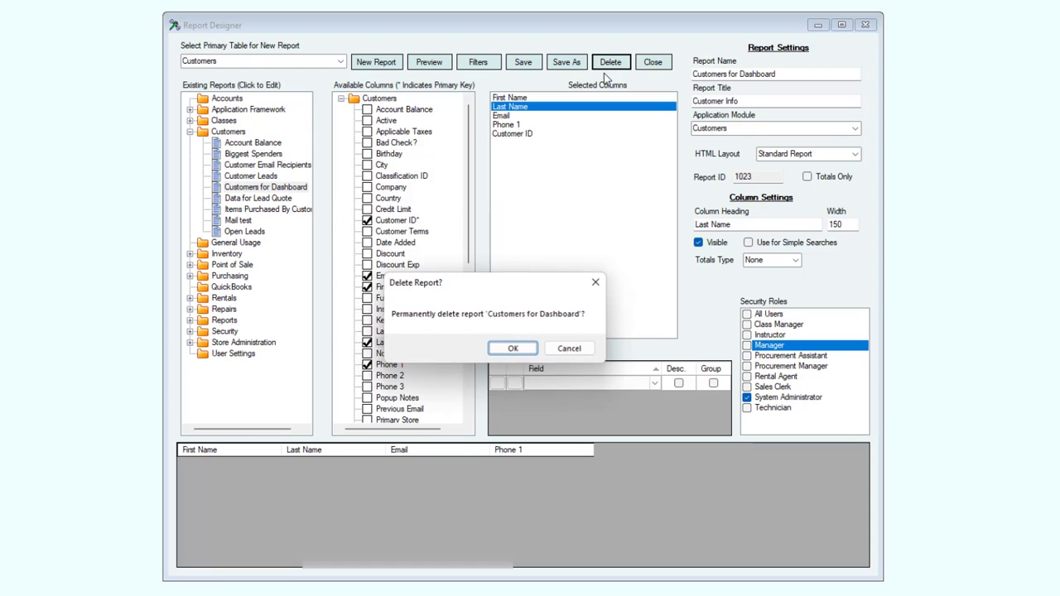
left_click(568, 349)
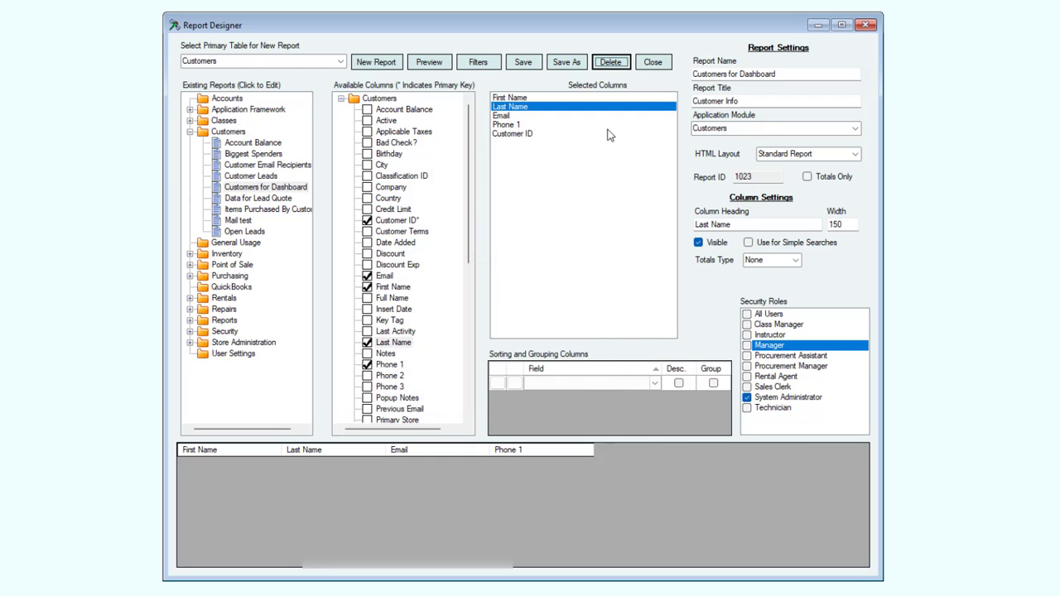